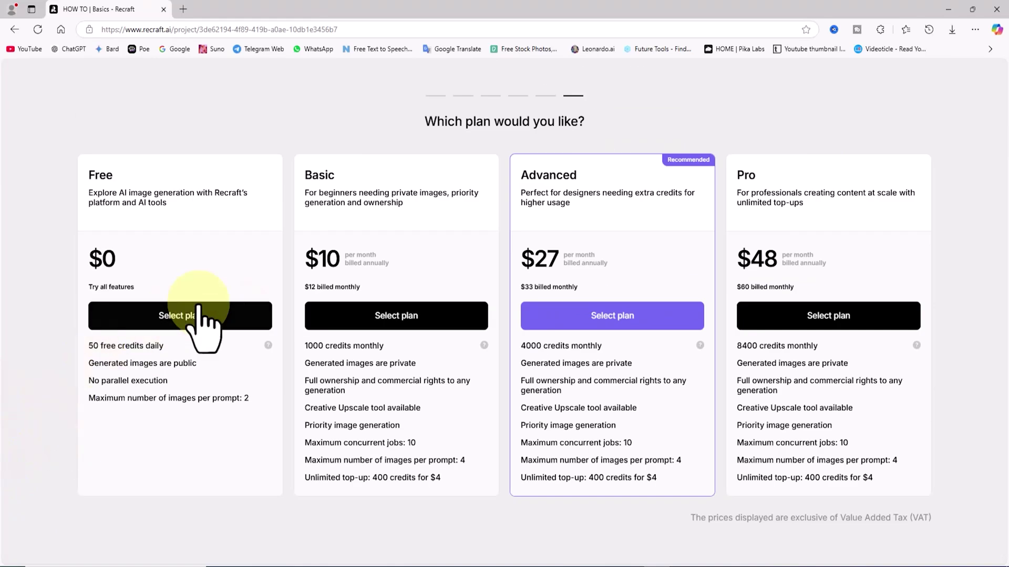
Choose the Free plan and delete all the sample tutorial images and text from the canvas.
{"action": "left_click", "coordinate": [241, 314]}
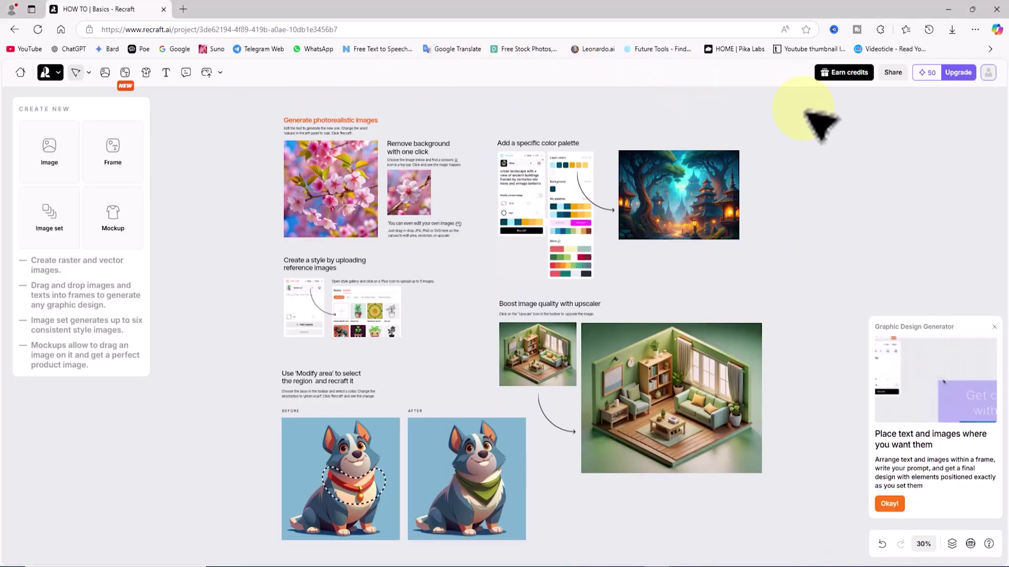
{"action": "left_click_drag", "start_coordinate": [812, 102], "coordinate": [251, 531]}
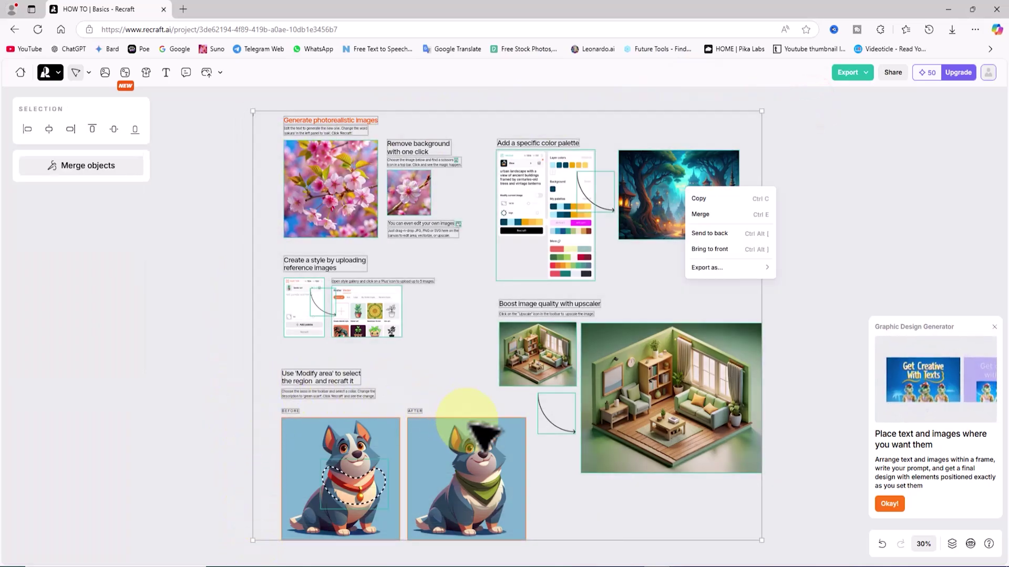
{"action": "key", "text": "Delete"}
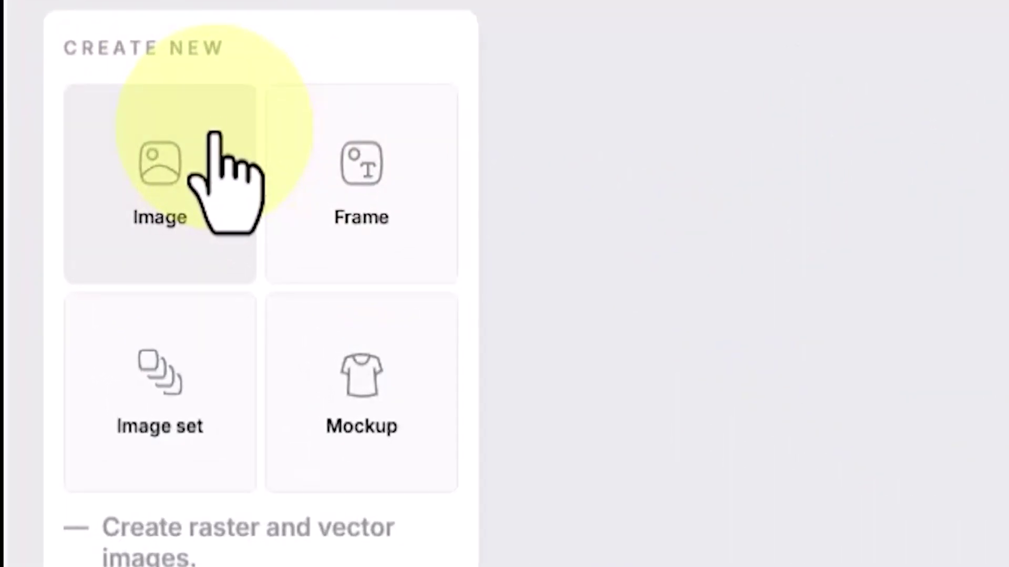
Create a new image frame and set its aspect ratio to 16:9.
{"action": "left_click", "coordinate": [214, 132]}
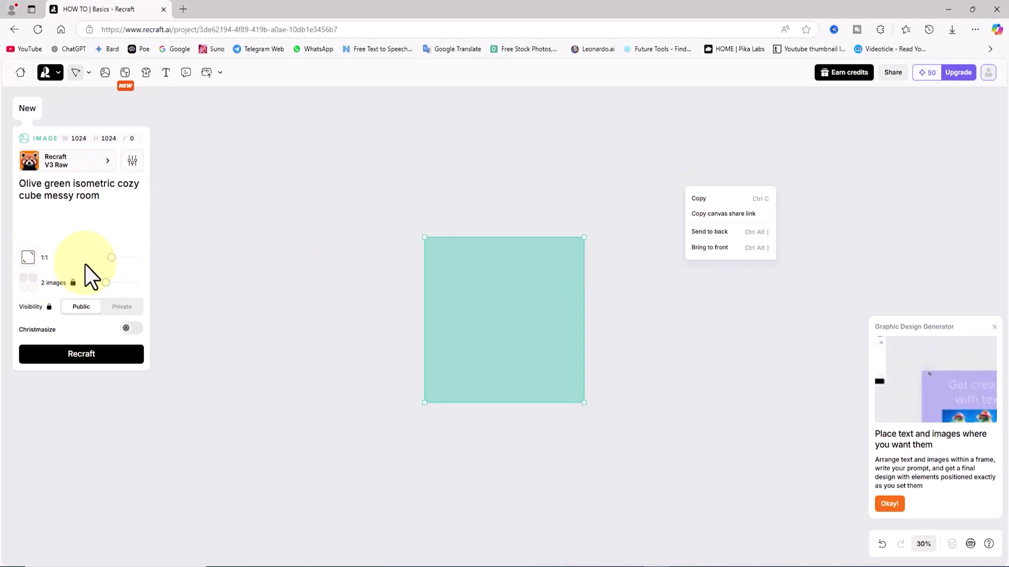
{"action": "left_click_drag", "start_coordinate": [111, 258], "coordinate": [91, 258]}
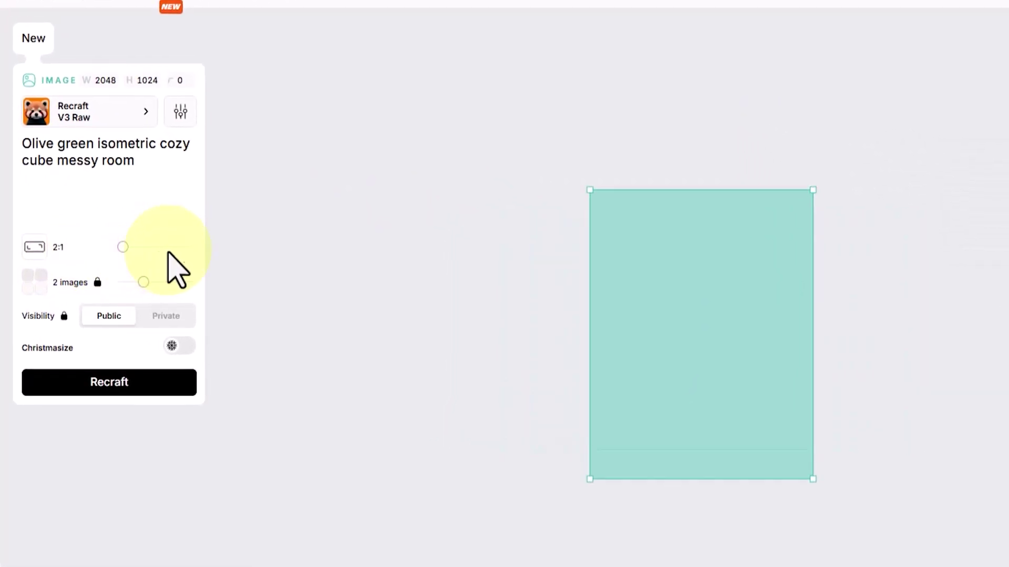
{"action": "left_click_drag", "start_coordinate": [168, 252], "coordinate": [66, 246]}
{"action": "mouse_move", "coordinate": [127, 252]}
{"action": "left_mouse_down"}
{"action": "mouse_move", "coordinate": [174, 252]}
{"action": "mouse_move", "coordinate": [139, 256]}
{"action": "left_mouse_up"}
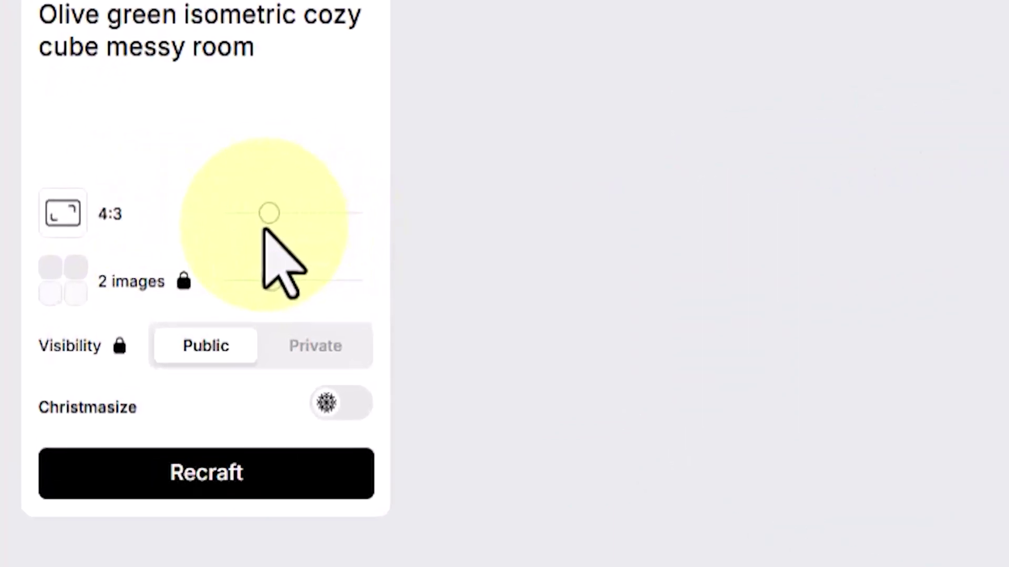
{"action": "left_click_drag", "start_coordinate": [264, 230], "coordinate": [249, 227]}
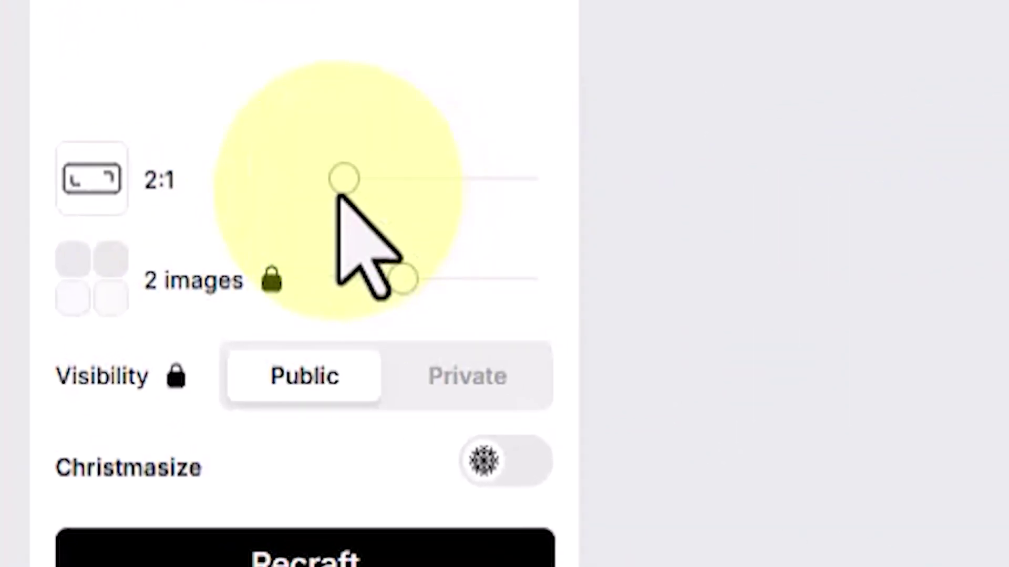
{"action": "left_click_drag", "start_coordinate": [345, 193], "coordinate": [331, 194]}
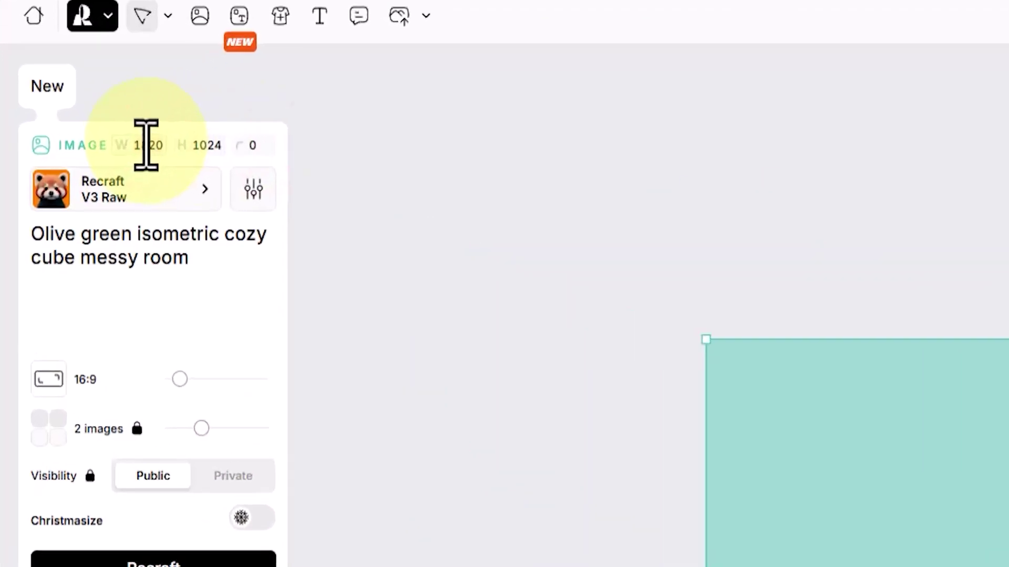
Set the image frame size to width 1920 and height 1080.
{"action": "double_click", "coordinate": [146, 145]}
{"action": "type", "text": "19"}
{"action": "left_click", "coordinate": [420, 163]}
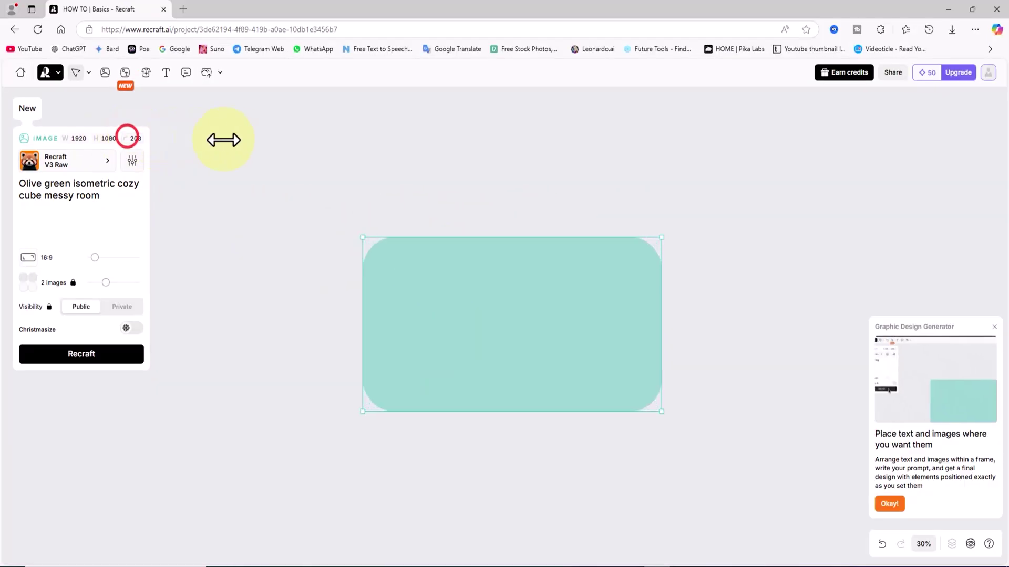
{"action": "left_click", "coordinate": [108, 161]}
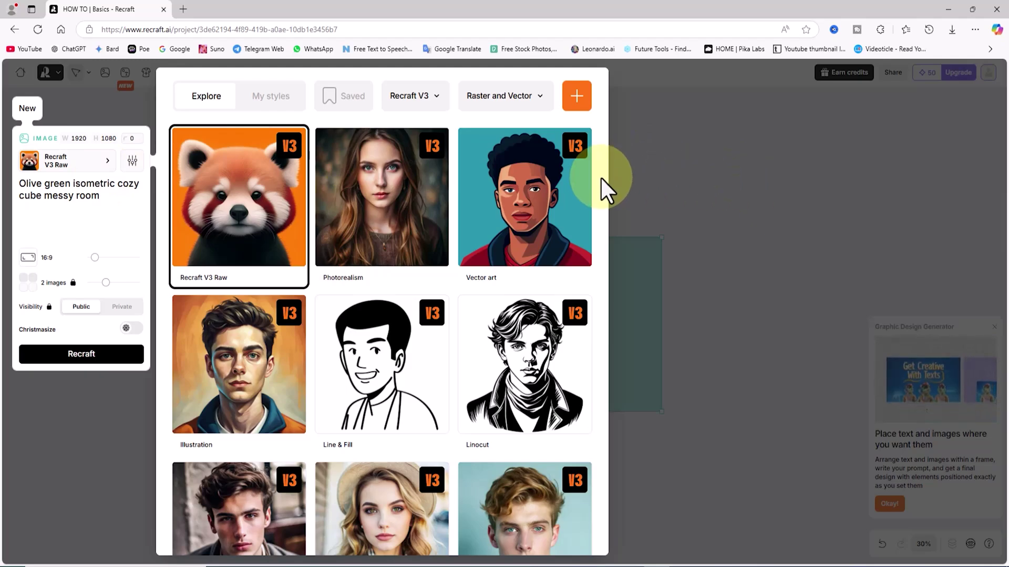
{"action": "scroll", "coordinate": [600, 176], "scroll_direction": "down", "scroll_amount": 10}
{"action": "scroll", "coordinate": [604, 181], "scroll_direction": "up", "scroll_amount": 10}
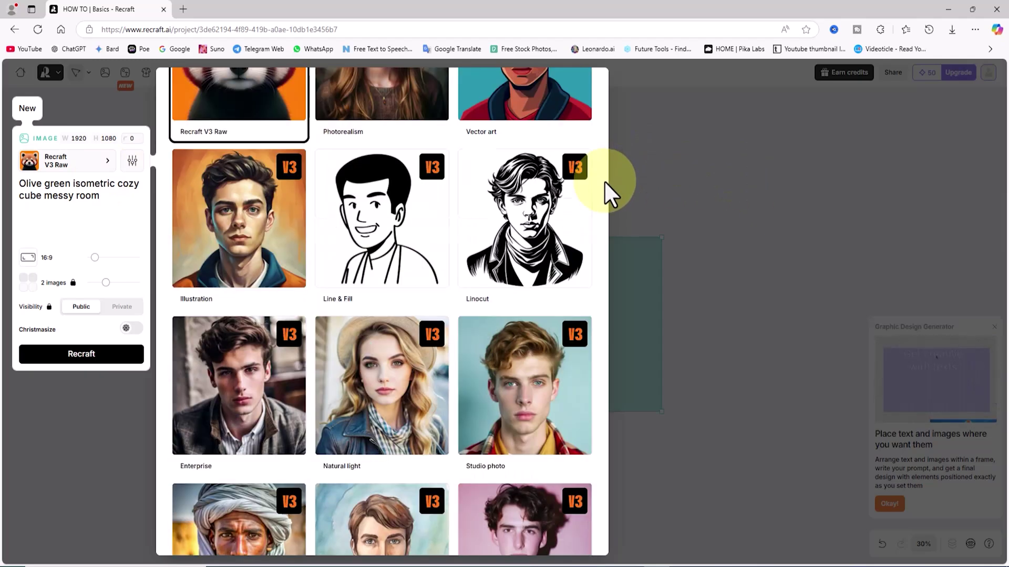
{"action": "scroll", "coordinate": [604, 181], "scroll_direction": "down", "scroll_amount": 5}
{"action": "scroll", "coordinate": [603, 180], "scroll_direction": "down", "scroll_amount": 20}
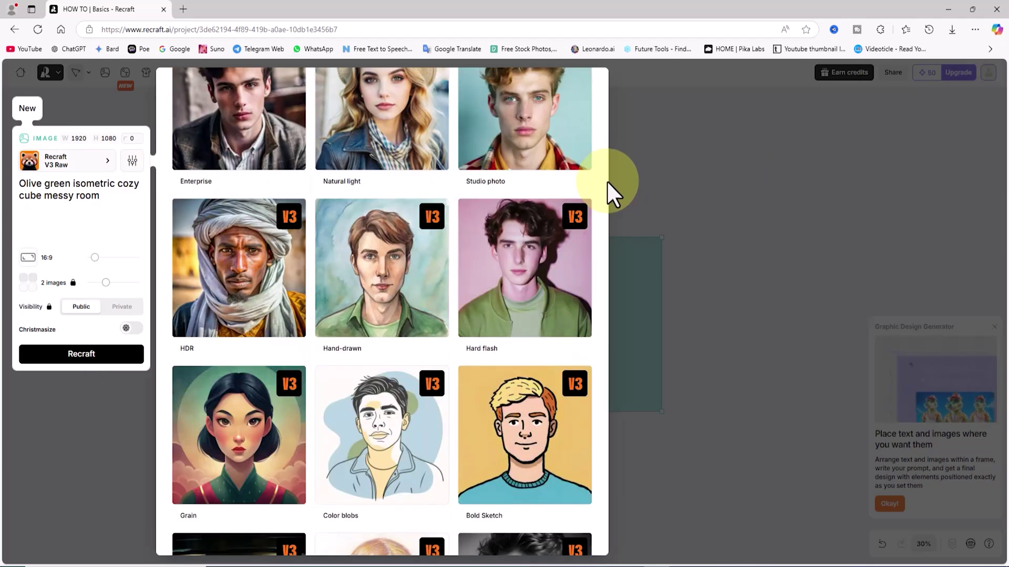
{"action": "scroll", "coordinate": [607, 182], "scroll_direction": "down", "scroll_amount": 7}
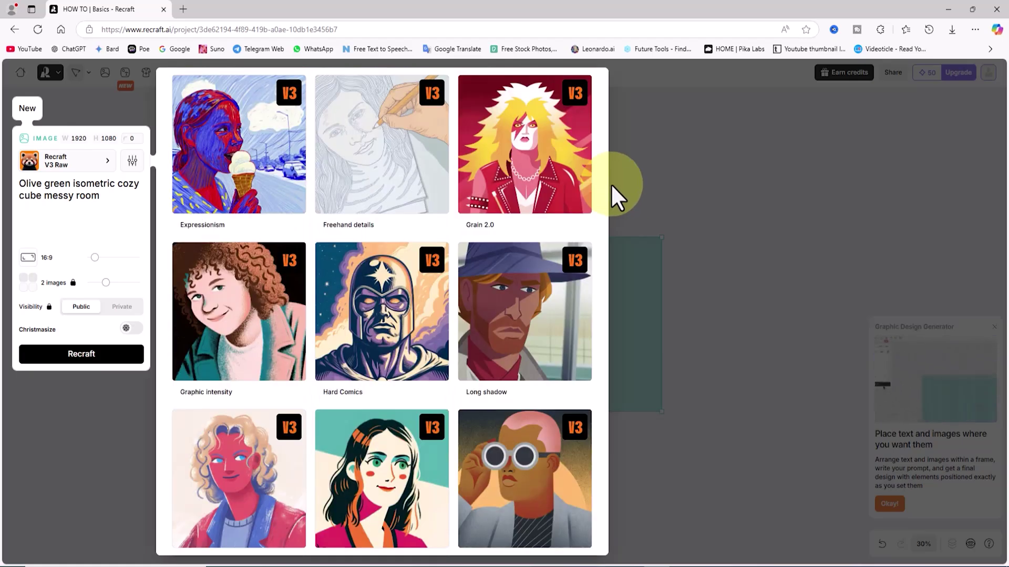
{"action": "scroll", "coordinate": [610, 189], "scroll_direction": "up", "scroll_amount": 13}
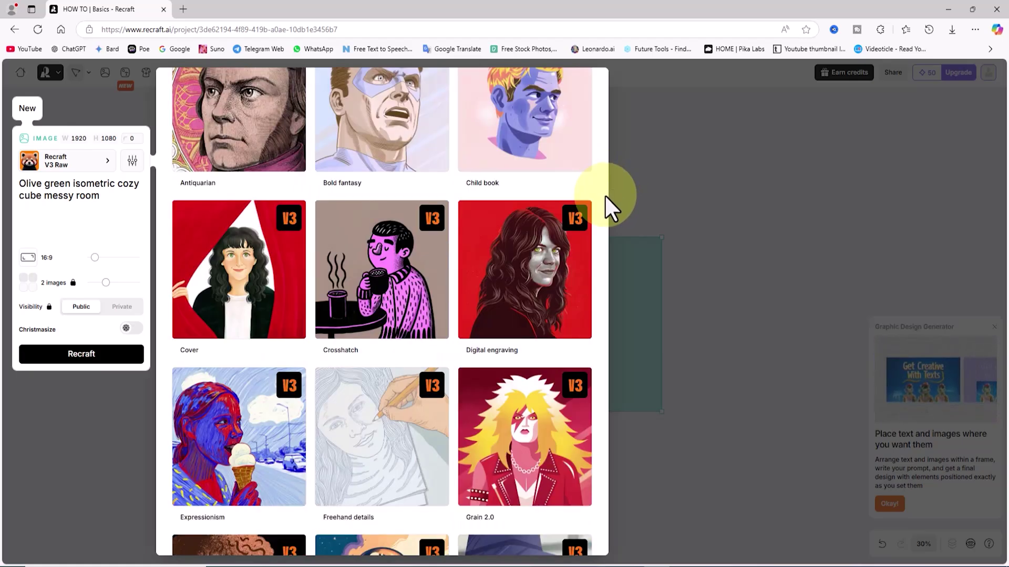
{"action": "scroll", "coordinate": [608, 207], "scroll_direction": "down", "scroll_amount": 15}
{"action": "scroll", "coordinate": [605, 218], "scroll_direction": "down", "scroll_amount": 20}
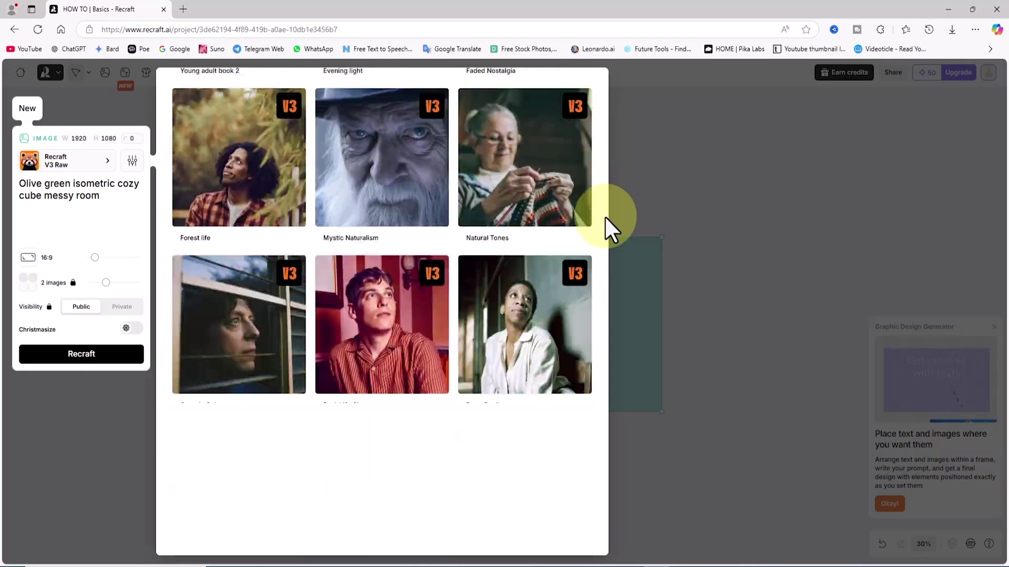
{"action": "scroll", "coordinate": [605, 216], "scroll_direction": "down", "scroll_amount": 9}
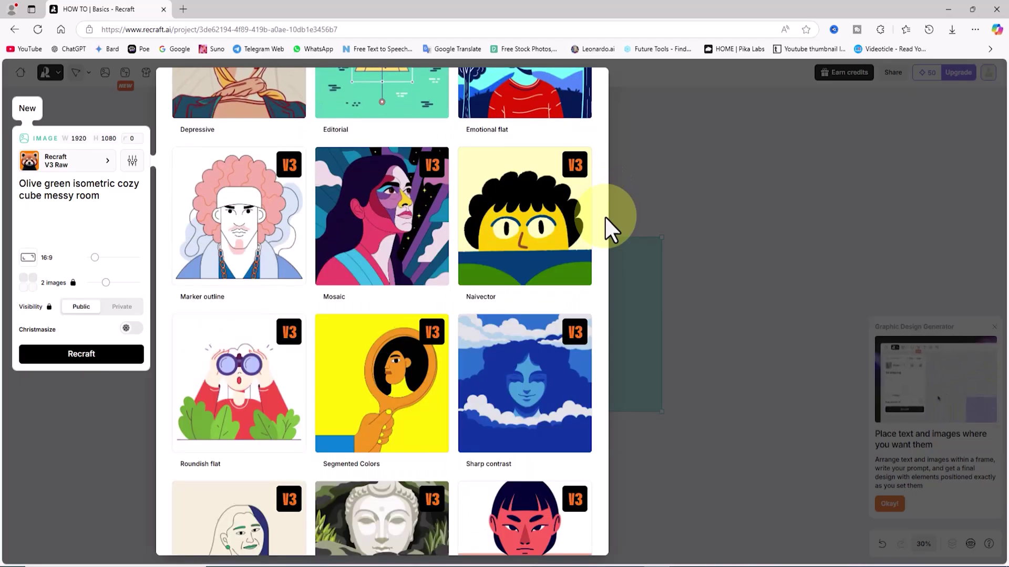
{"action": "scroll", "coordinate": [604, 216], "scroll_direction": "down", "scroll_amount": 2}
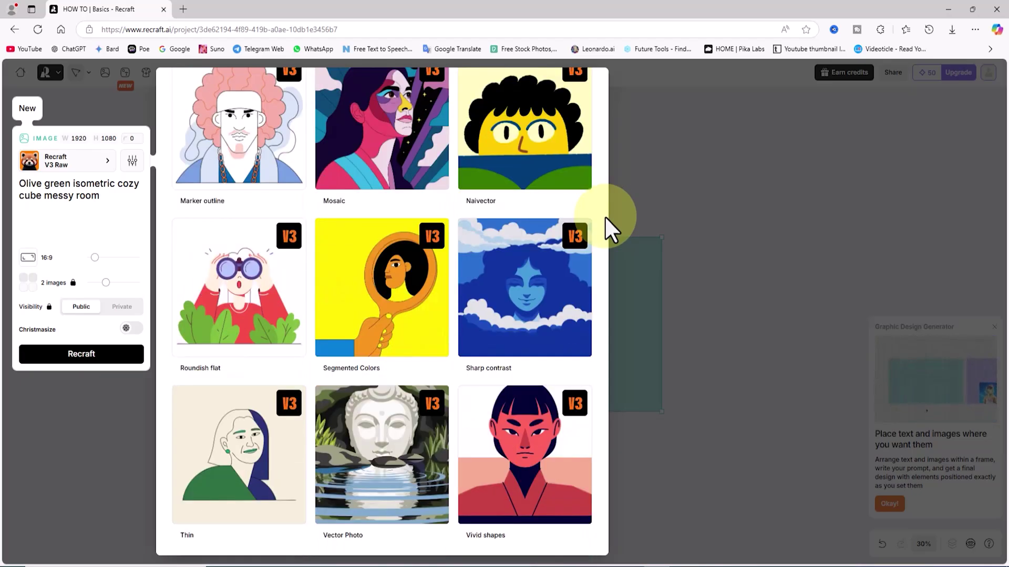
{"action": "scroll", "coordinate": [604, 215], "scroll_direction": "up", "scroll_amount": 20}
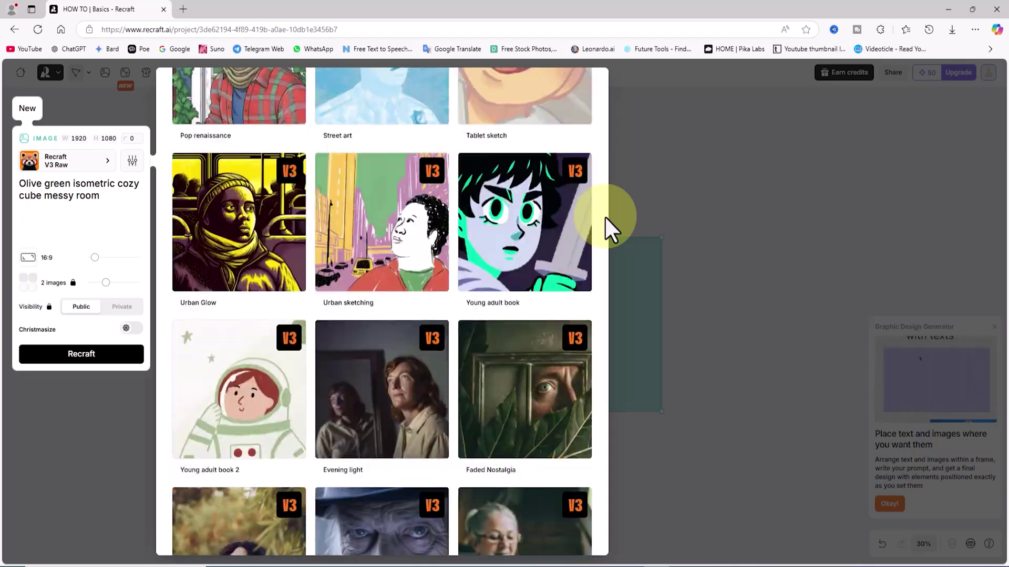
{"action": "scroll", "coordinate": [604, 216], "scroll_direction": "up", "scroll_amount": 20}
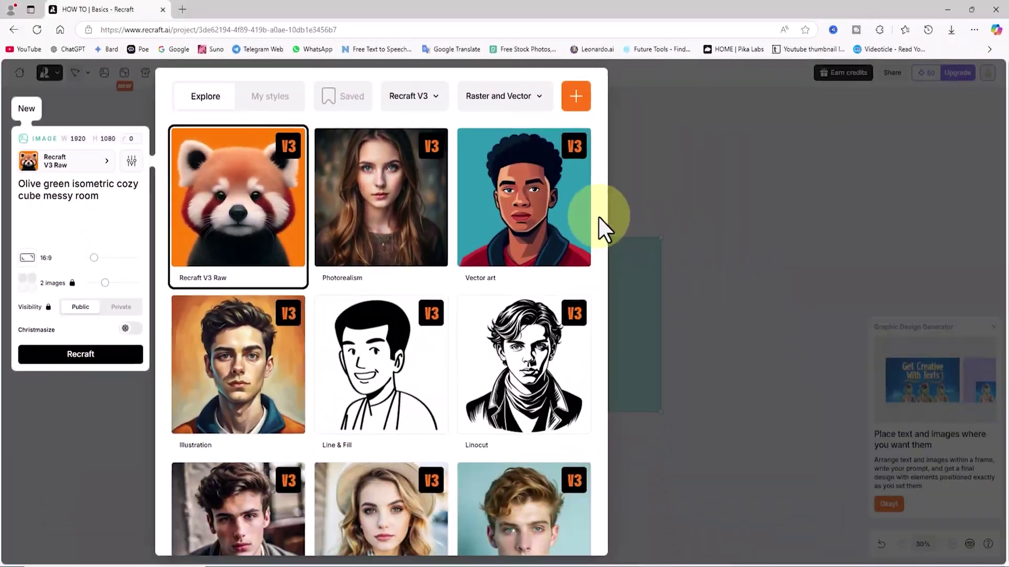
Close the style gallery with Recraft V3 Raw and the tips popup, then zoom to 60%.
{"action": "left_click", "coordinate": [120, 321]}
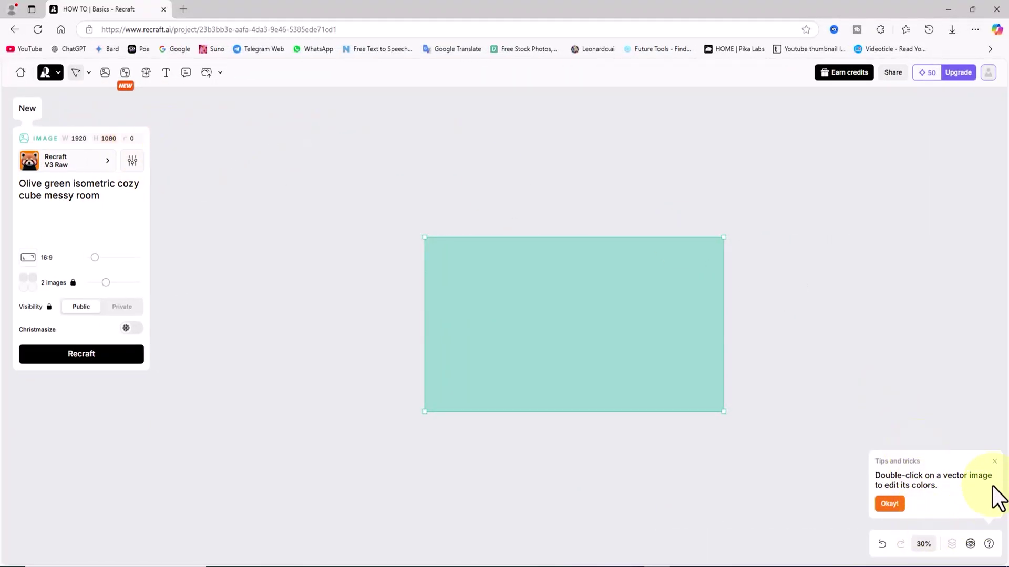
{"action": "left_click", "coordinate": [994, 461]}
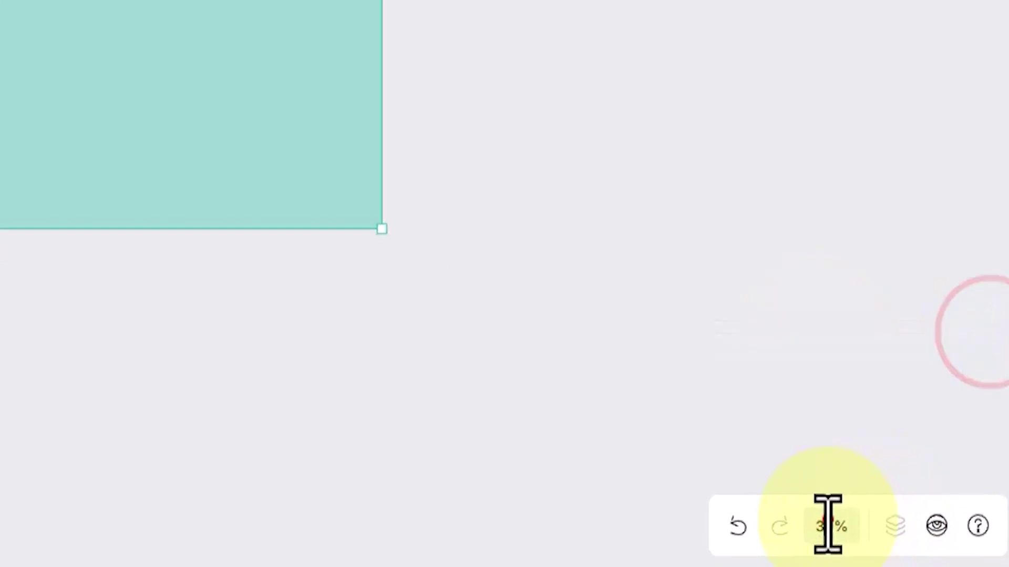
{"action": "left_click", "coordinate": [829, 525]}
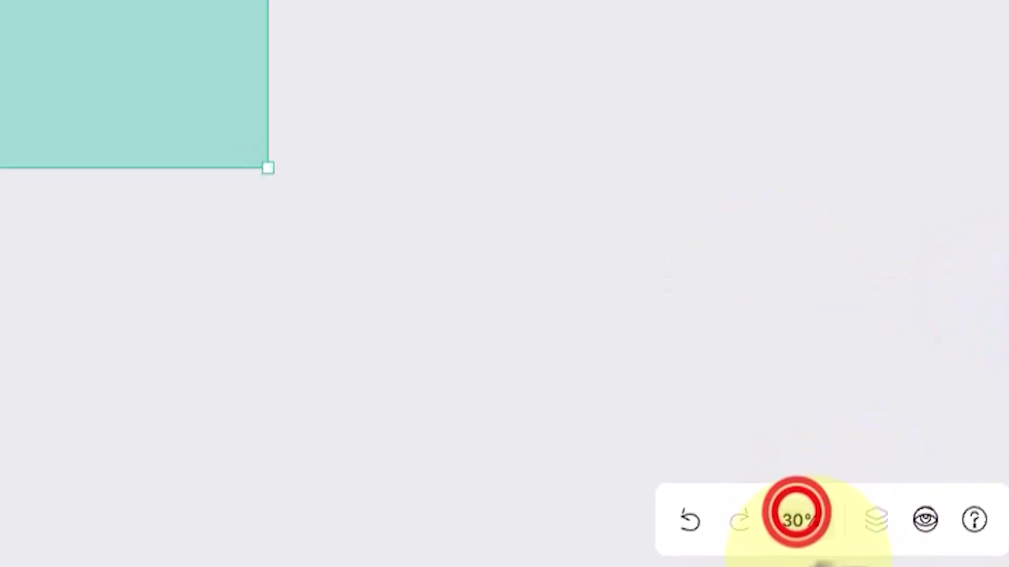
{"action": "type", "text": "60"}
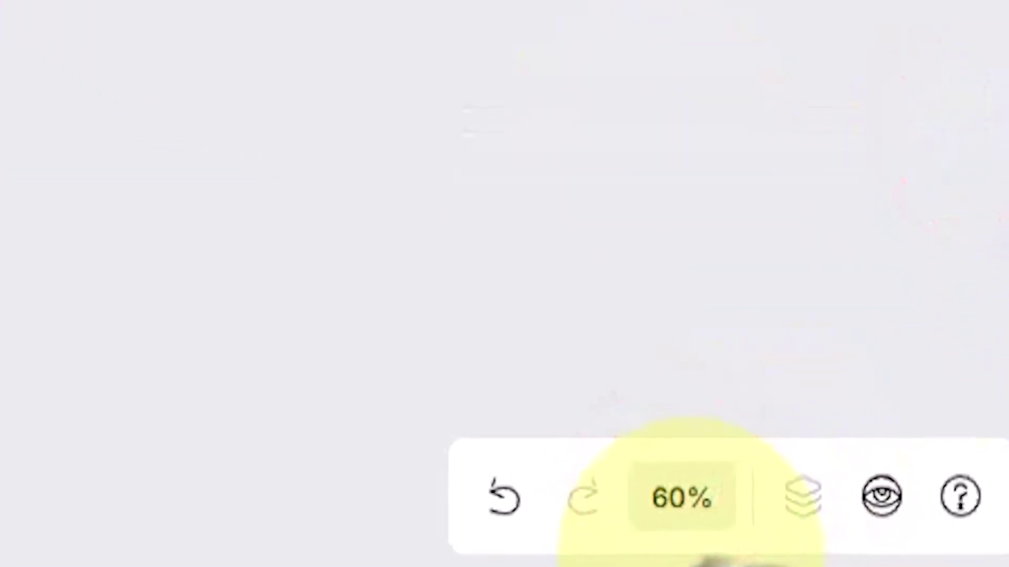
{"action": "key", "text": "Return"}
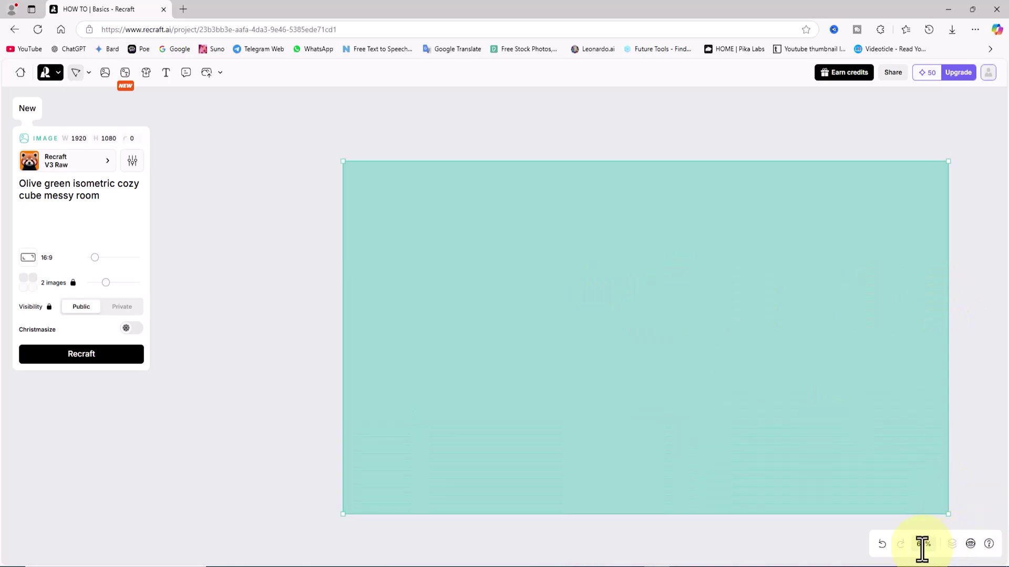
Move the teal 16:9 image frame up and left on the canvas.
{"action": "left_click", "coordinate": [286, 358]}
{"action": "left_click", "coordinate": [427, 332]}
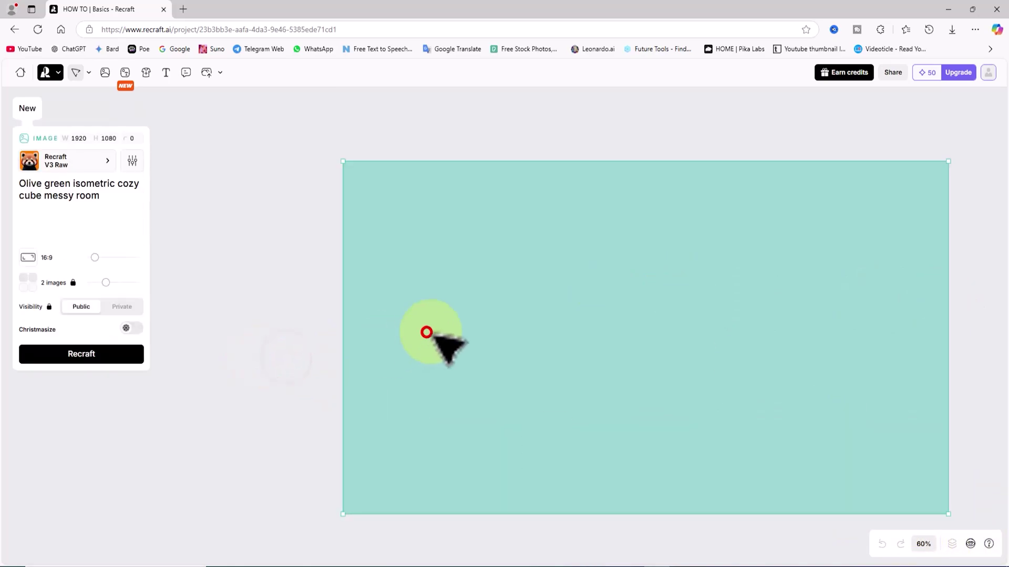
{"action": "left_click_drag", "start_coordinate": [546, 292], "coordinate": [467, 256]}
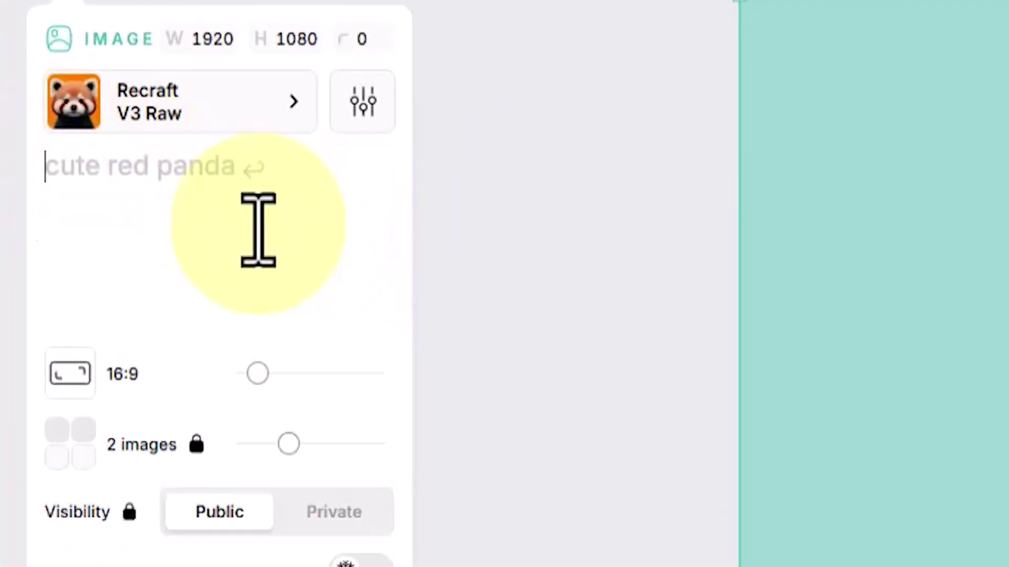
Paste the laughing movie-superstar café prompt, generate two images and keep the second variant.
{"action": "right_click", "coordinate": [160, 207]}
{"action": "left_click", "coordinate": [288, 440]}
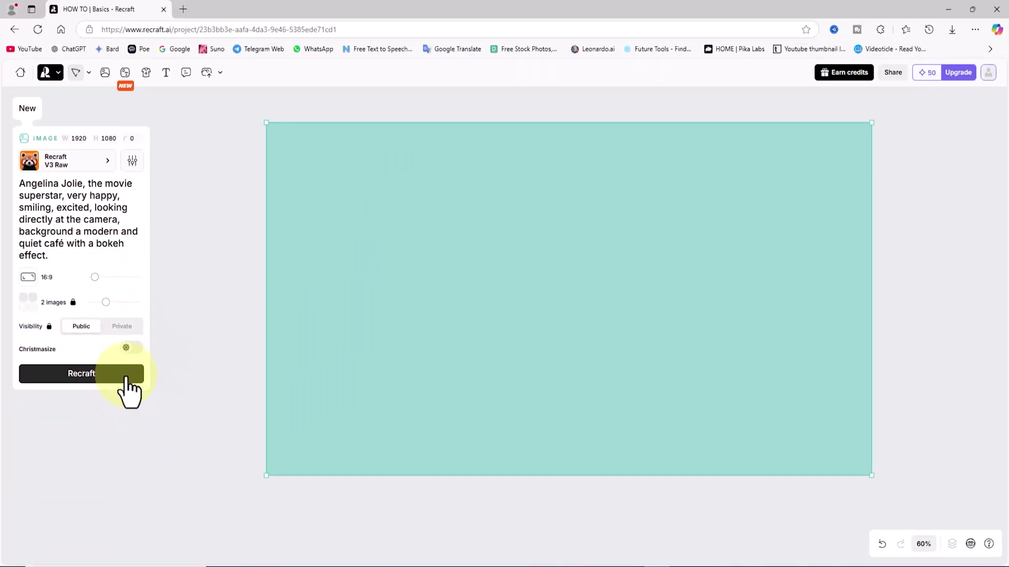
{"action": "left_click", "coordinate": [205, 449]}
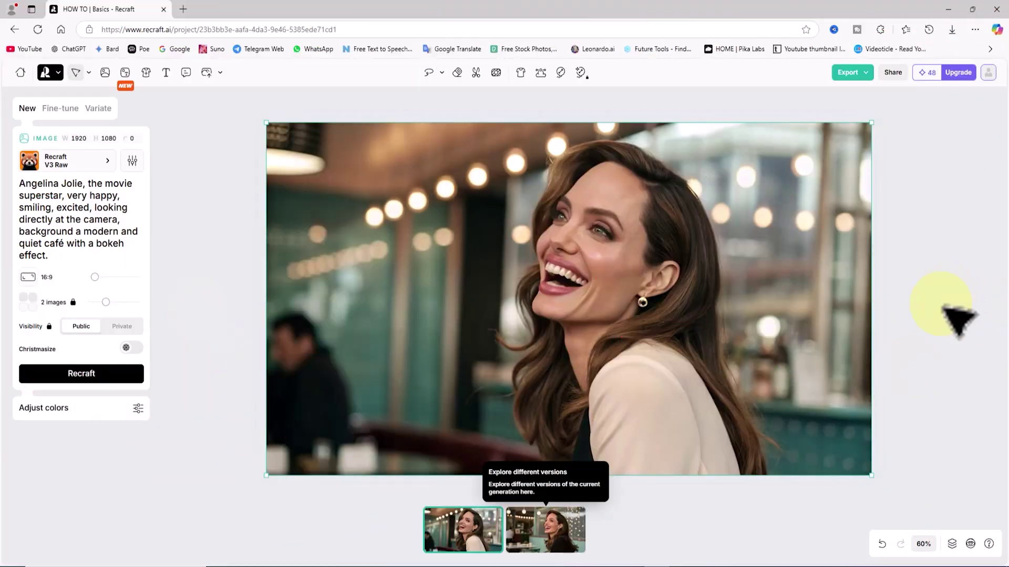
{"action": "left_click", "coordinate": [549, 527]}
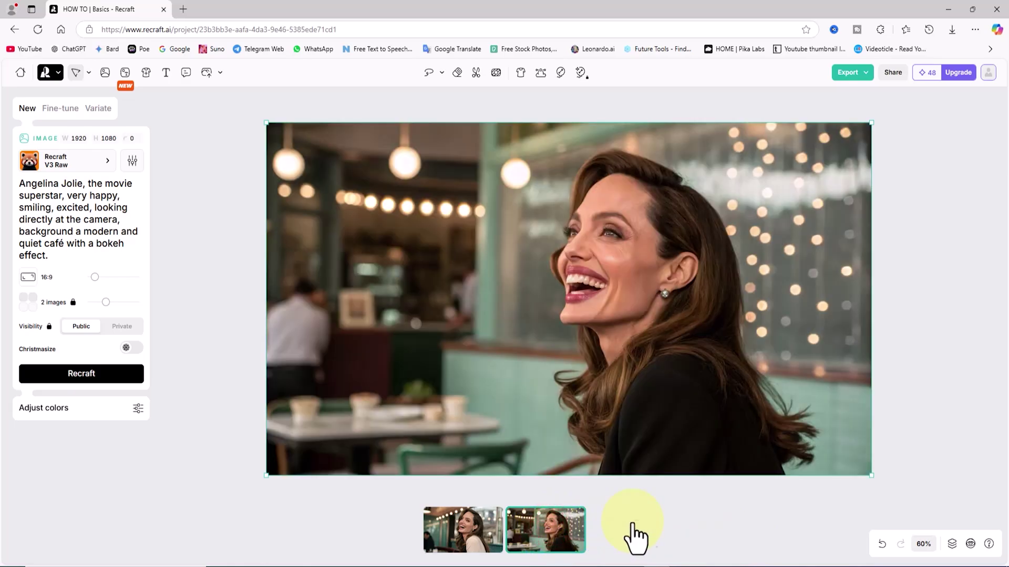
{"action": "left_click", "coordinate": [468, 528]}
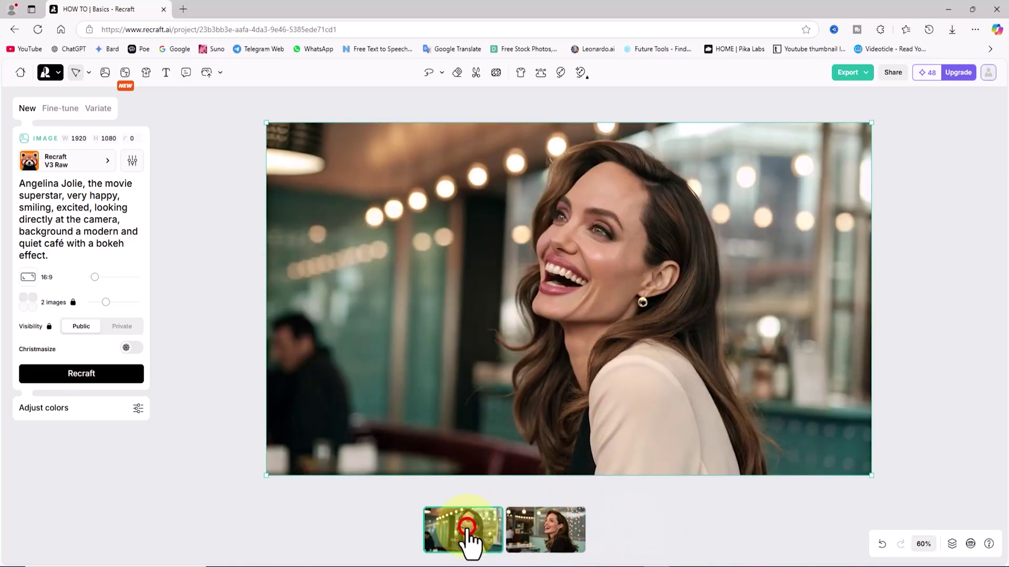
{"action": "left_click", "coordinate": [556, 527]}
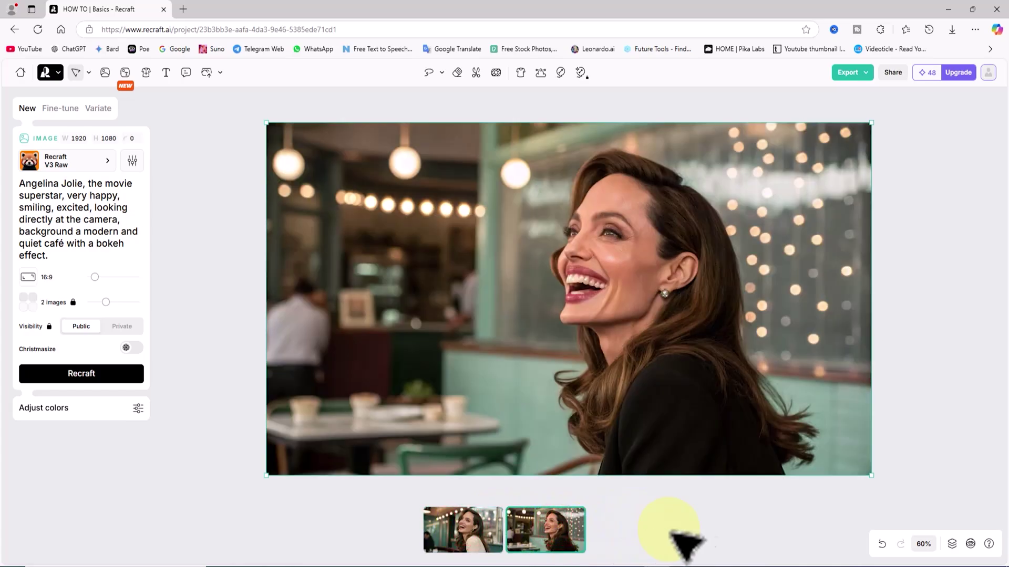
{"action": "left_click", "coordinate": [970, 544]}
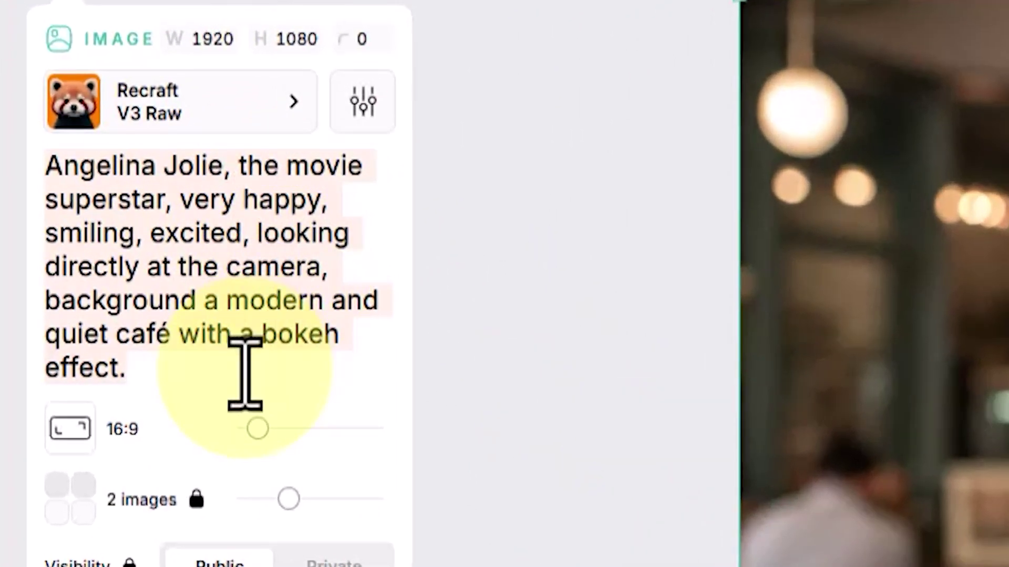
Swap in the revised superstar café prompt, generate two portraits and keep the brown-jacket one.
{"action": "key", "text": "ctrl+a"}
{"action": "key", "text": "BackSpace"}
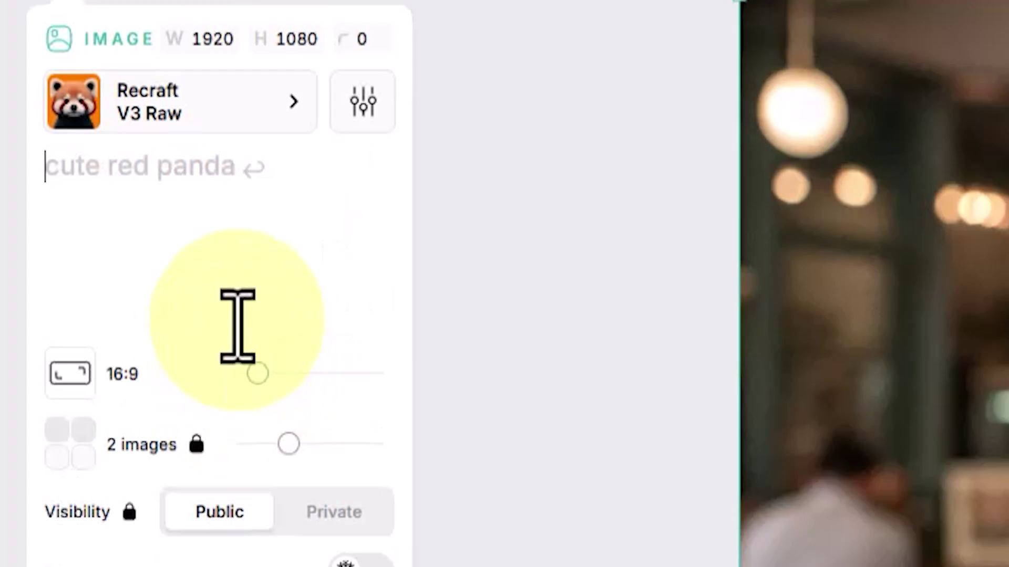
{"action": "right_click", "coordinate": [151, 202]}
{"action": "left_click", "coordinate": [259, 432]}
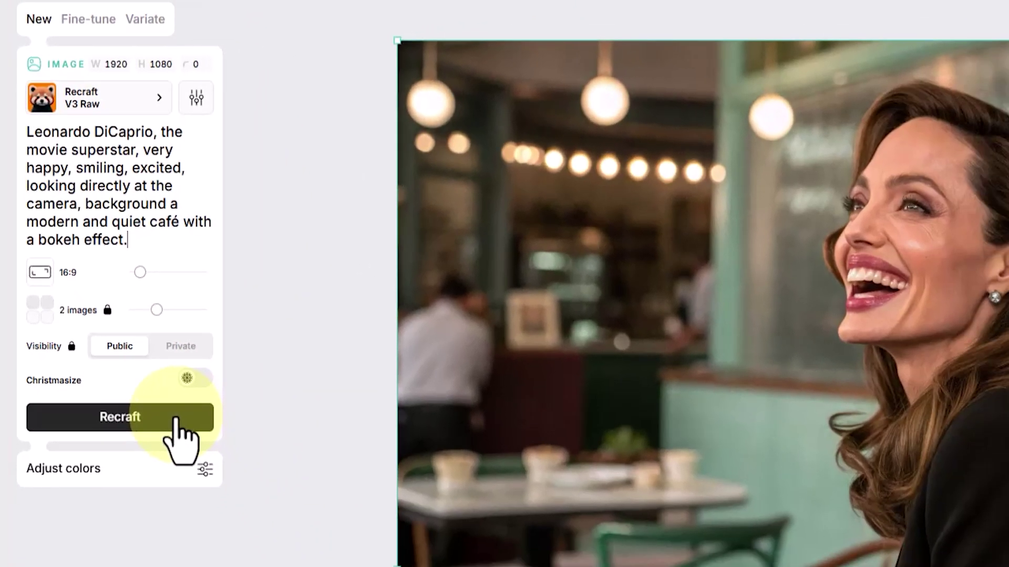
{"action": "left_click", "coordinate": [176, 416]}
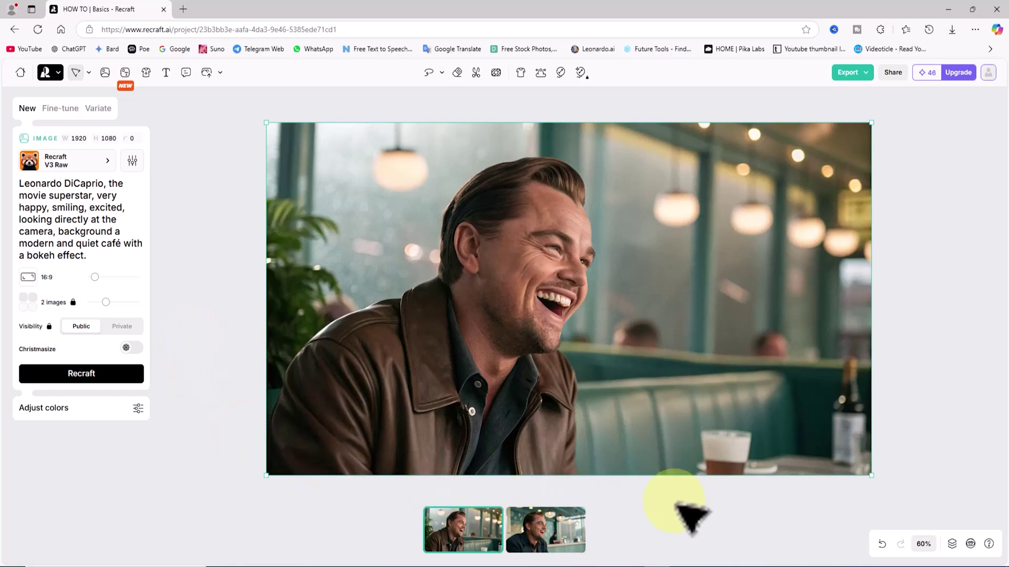
{"action": "left_click", "coordinate": [558, 530]}
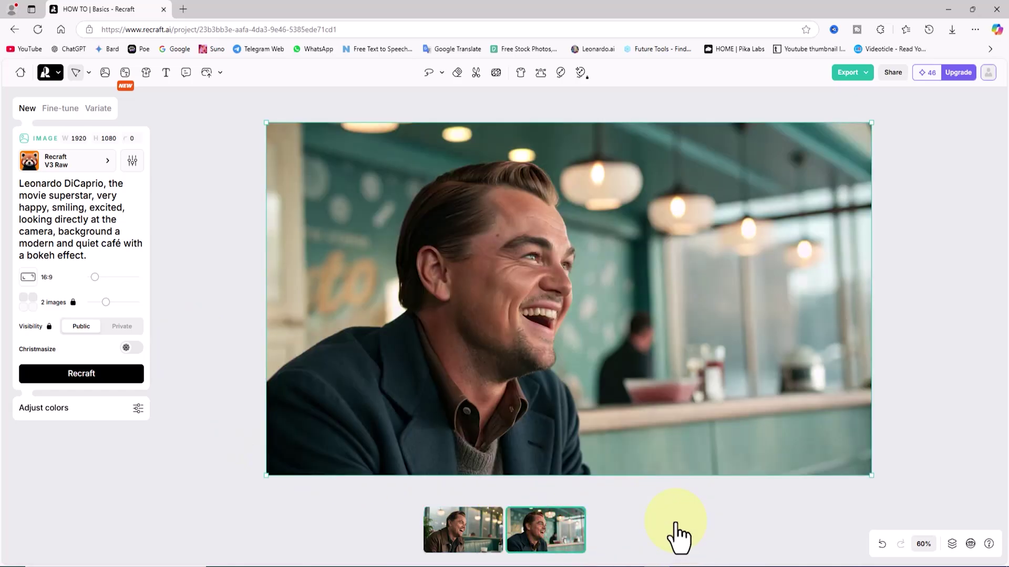
{"action": "left_click", "coordinate": [467, 530]}
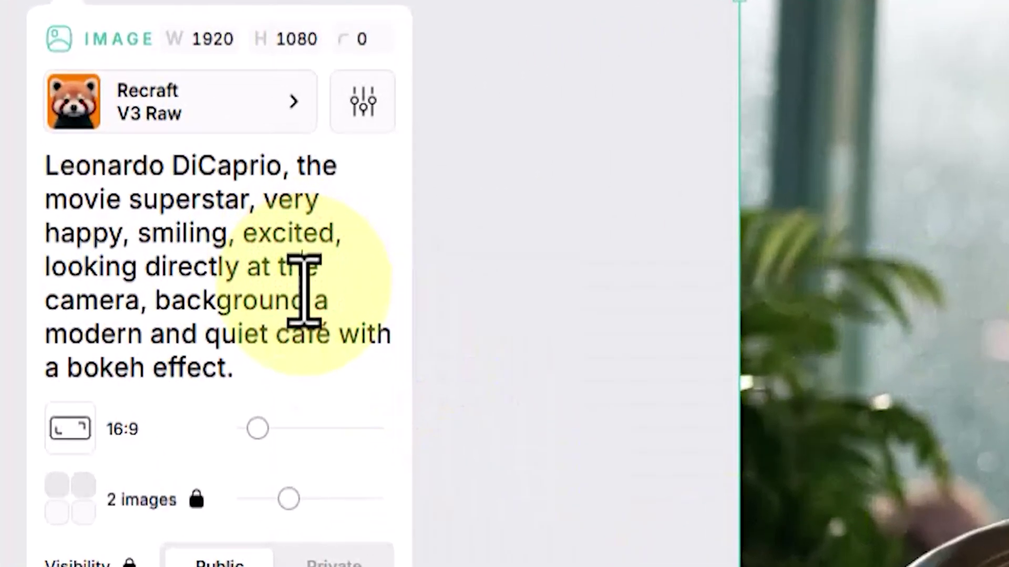
Paste the long portrait description, generate two dark-haired woman portraits and keep the navy-dress one.
{"action": "key", "text": "ctrl+a"}
{"action": "key", "text": "BackSpace"}
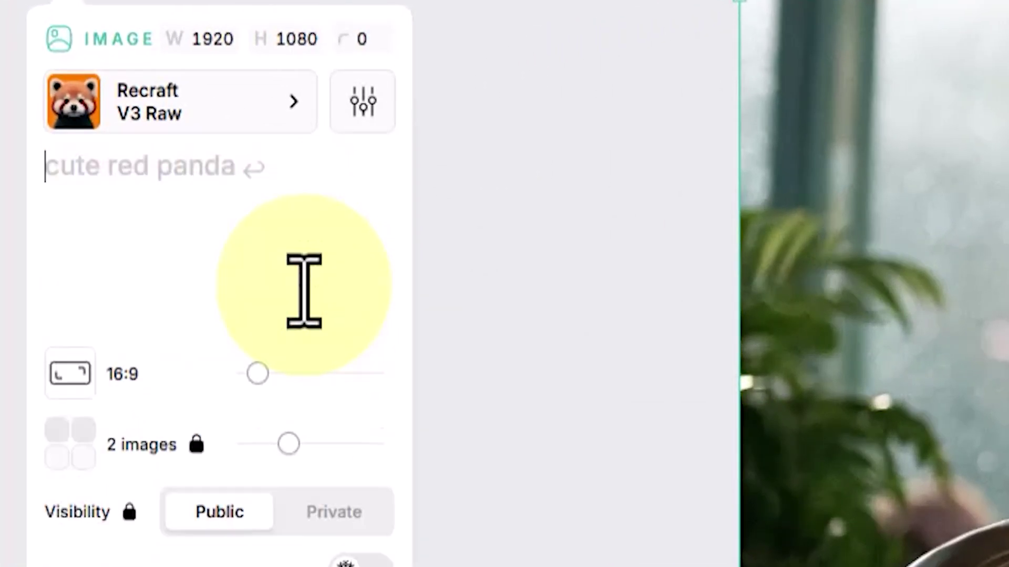
{"action": "right_click", "coordinate": [187, 214]}
{"action": "left_click", "coordinate": [287, 452]}
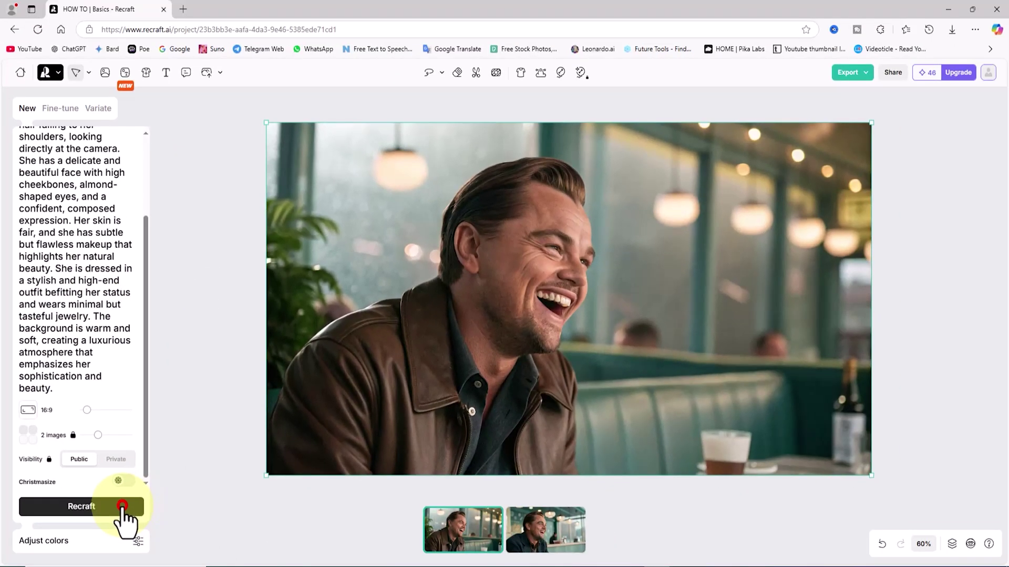
{"action": "left_click", "coordinate": [151, 564]}
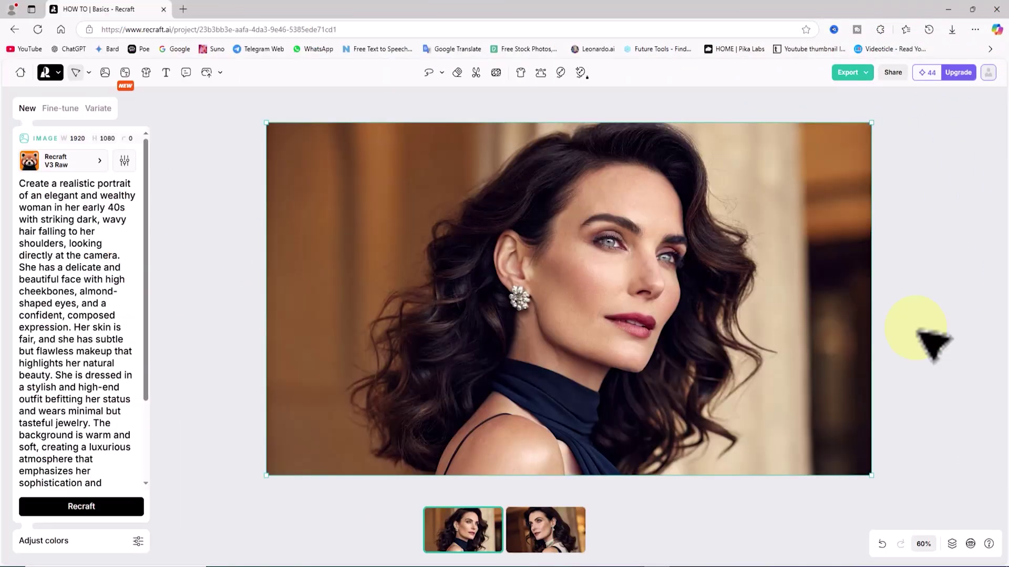
{"action": "left_click", "coordinate": [550, 533]}
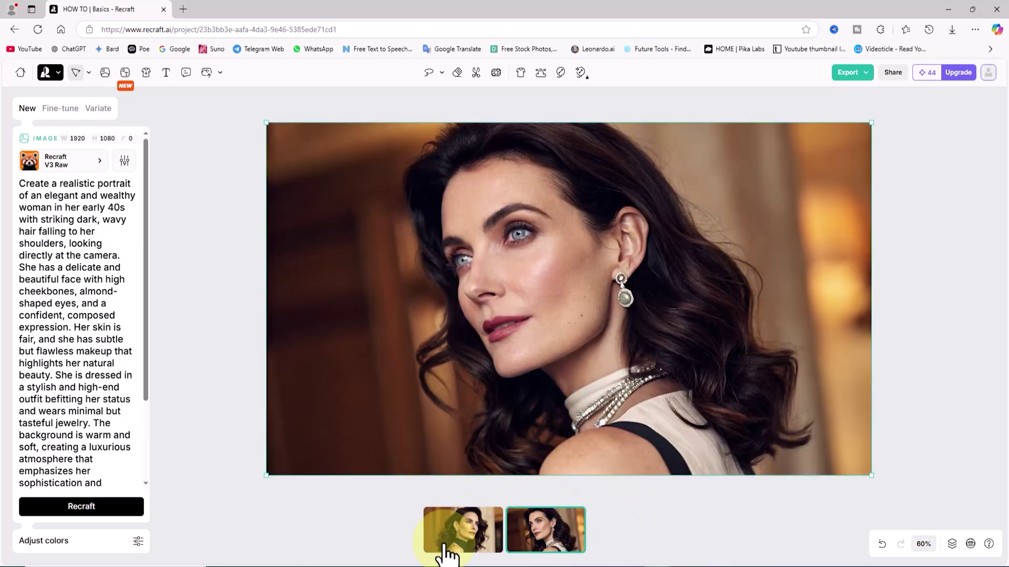
{"action": "left_click", "coordinate": [455, 546]}
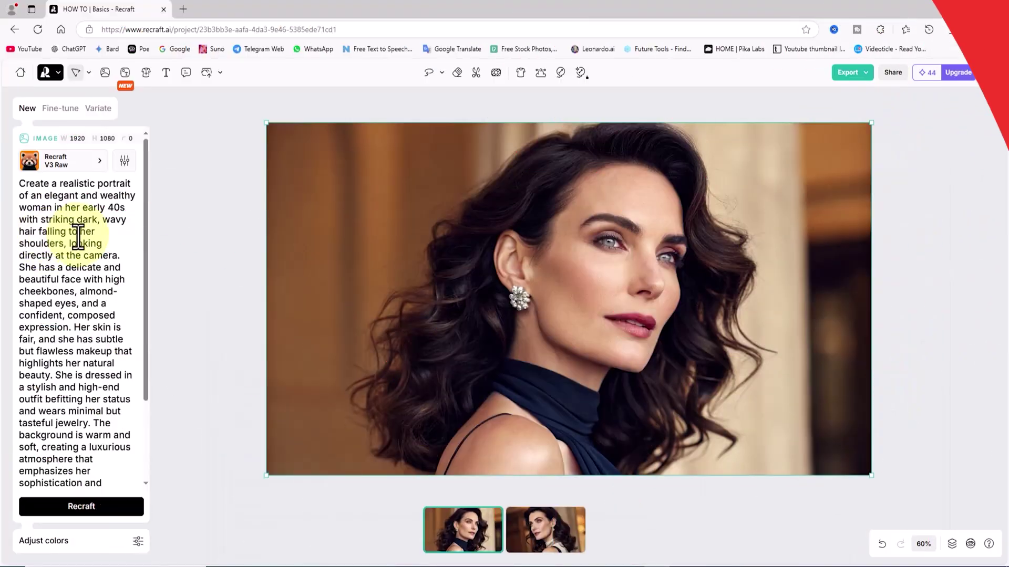
{"action": "left_click", "coordinate": [78, 235]}
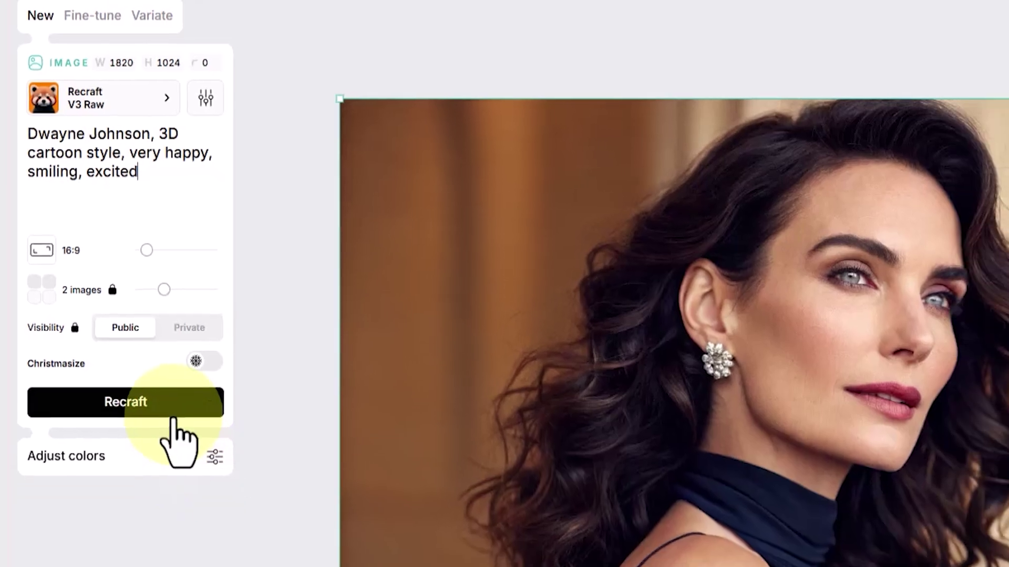
Generate two 3D cartoon images of a grinning bald man and keep the palm-tree version.
{"action": "left_click", "coordinate": [173, 406]}
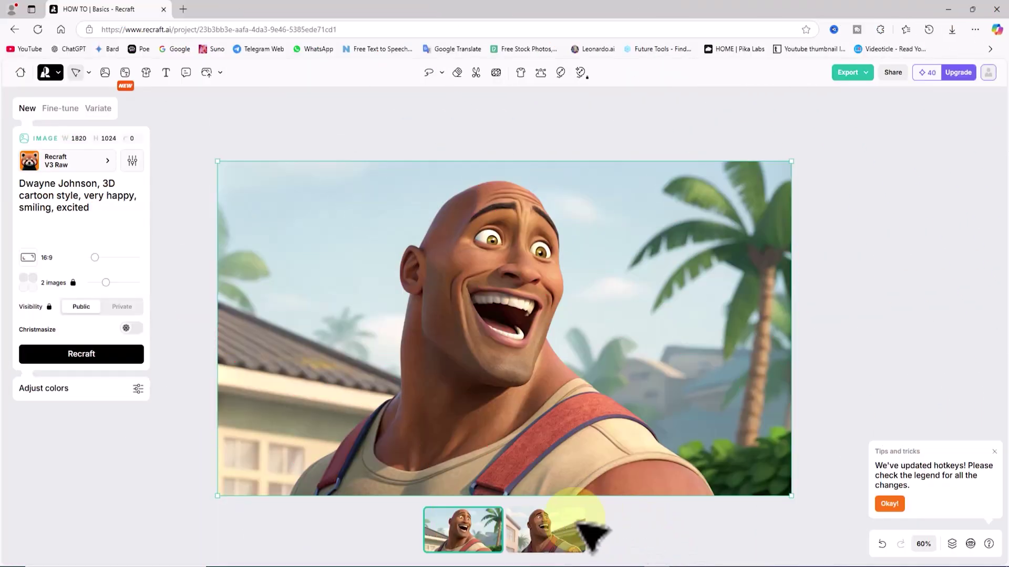
{"action": "left_click", "coordinate": [546, 533]}
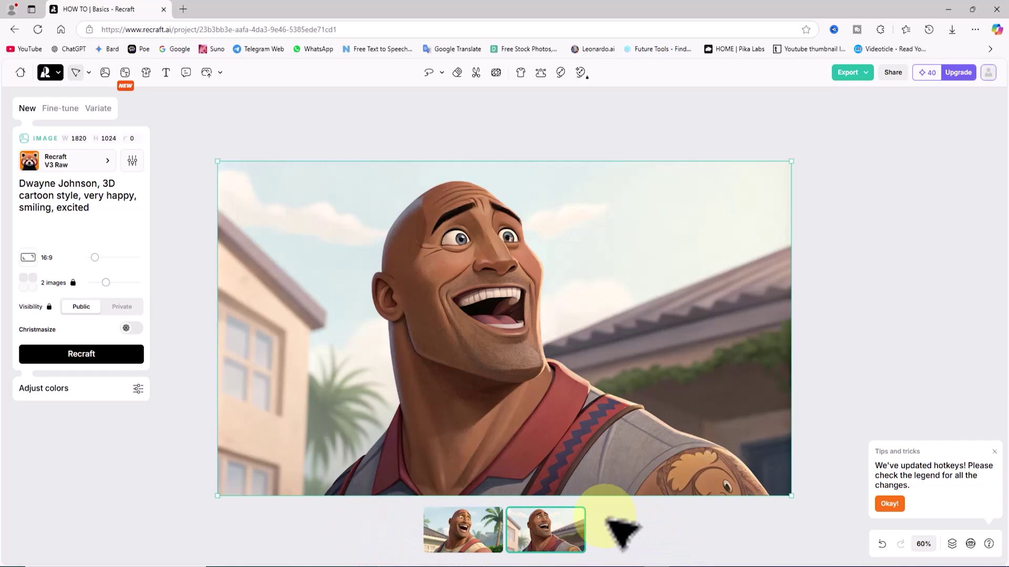
{"action": "left_click", "coordinate": [448, 536]}
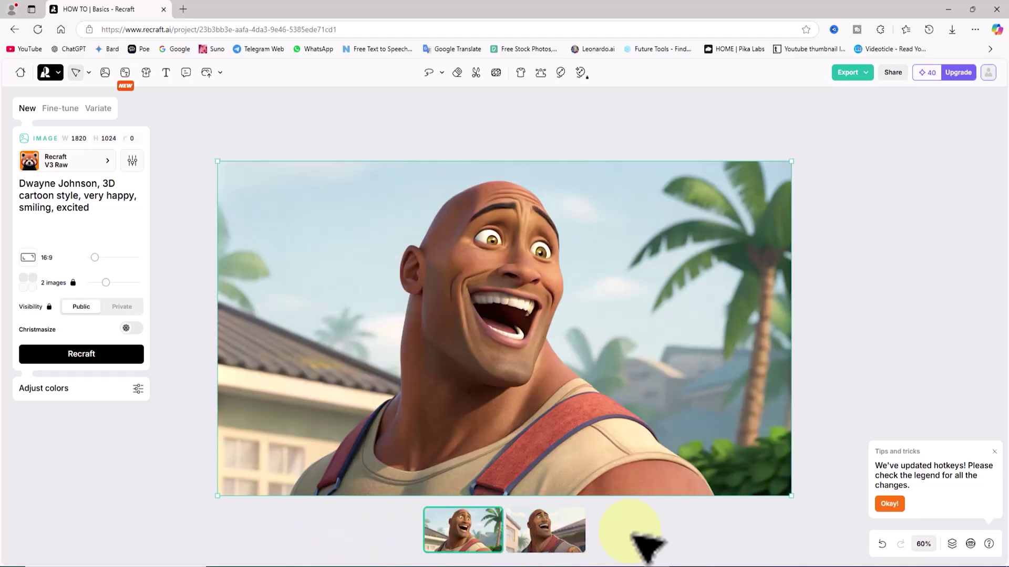
{"action": "left_click", "coordinate": [552, 528]}
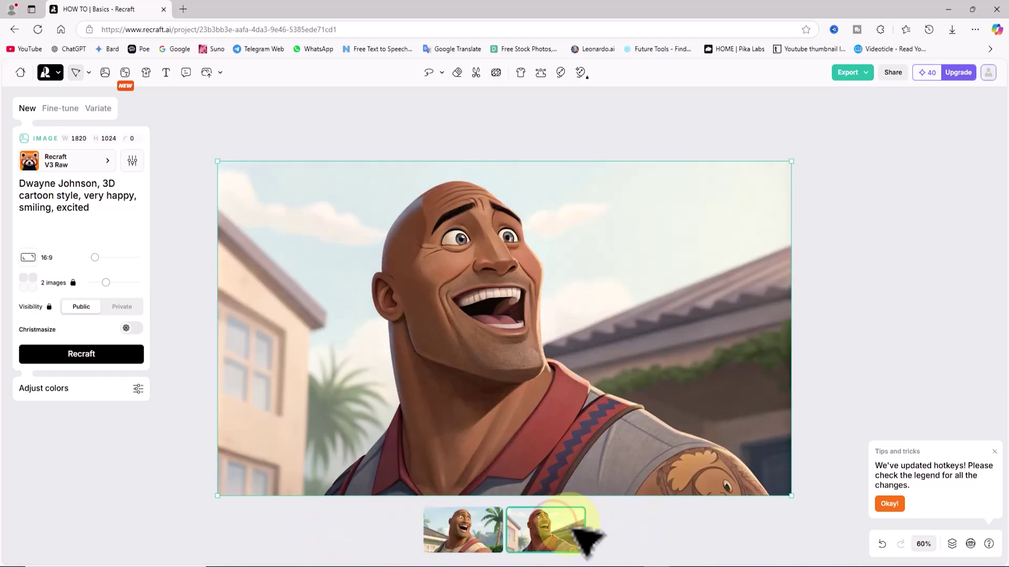
{"action": "left_click", "coordinate": [454, 528]}
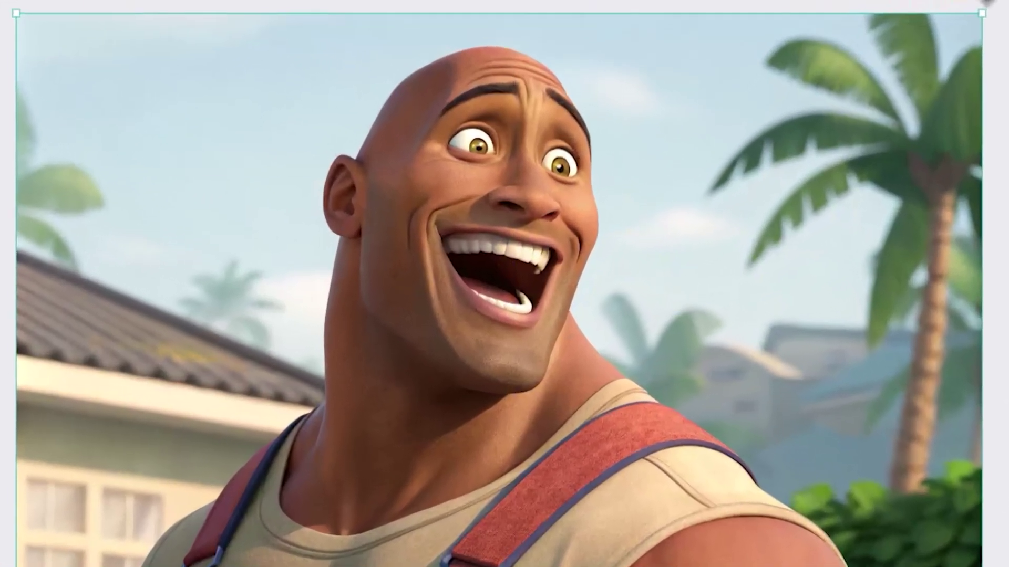
Export the palm-tree cartoon image as a 1920×1080 JPG.
{"action": "left_click", "coordinate": [848, 72]}
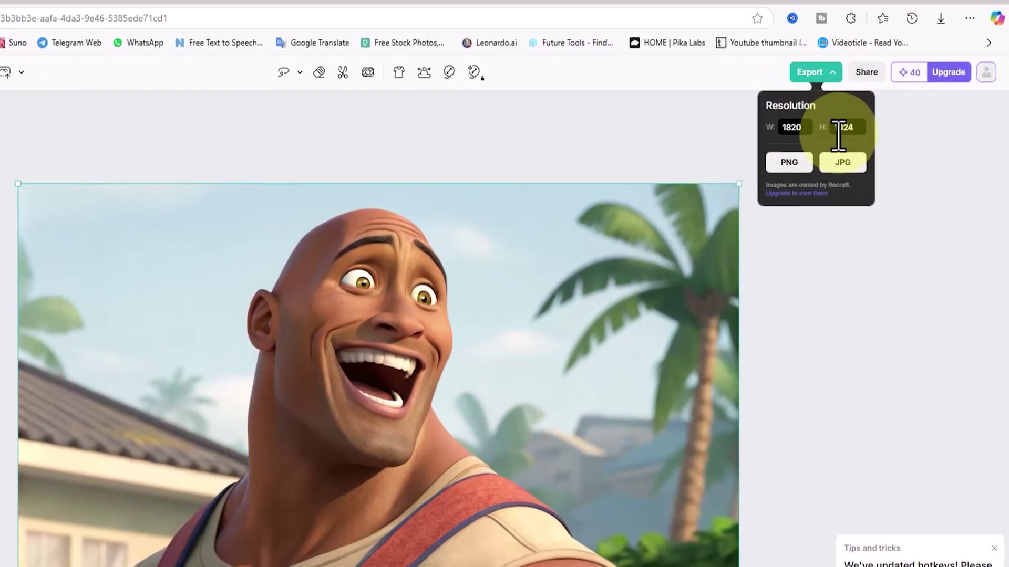
{"action": "left_click", "coordinate": [782, 127]}
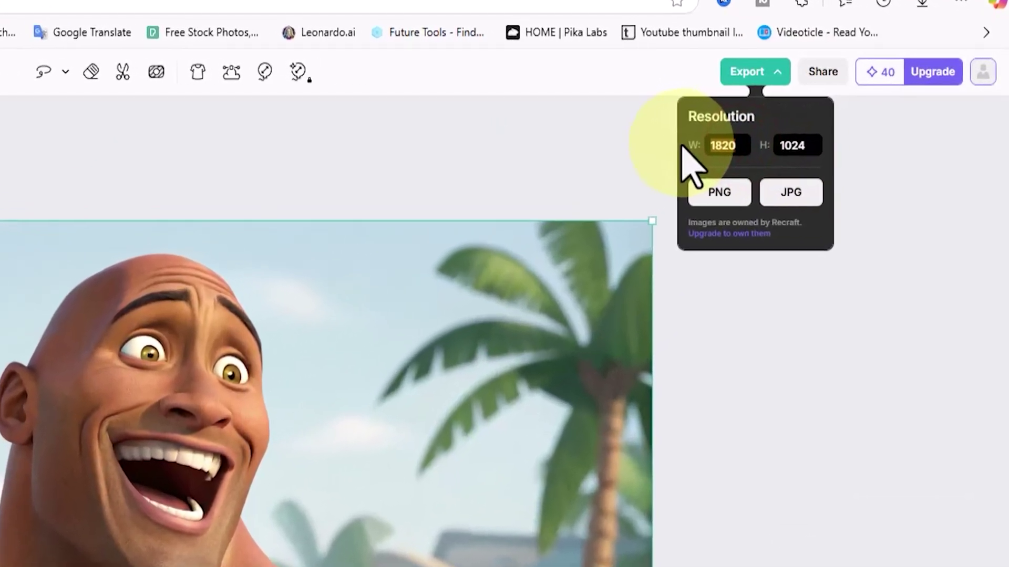
{"action": "type", "text": "1920"}
{"action": "left_click", "coordinate": [807, 145]}
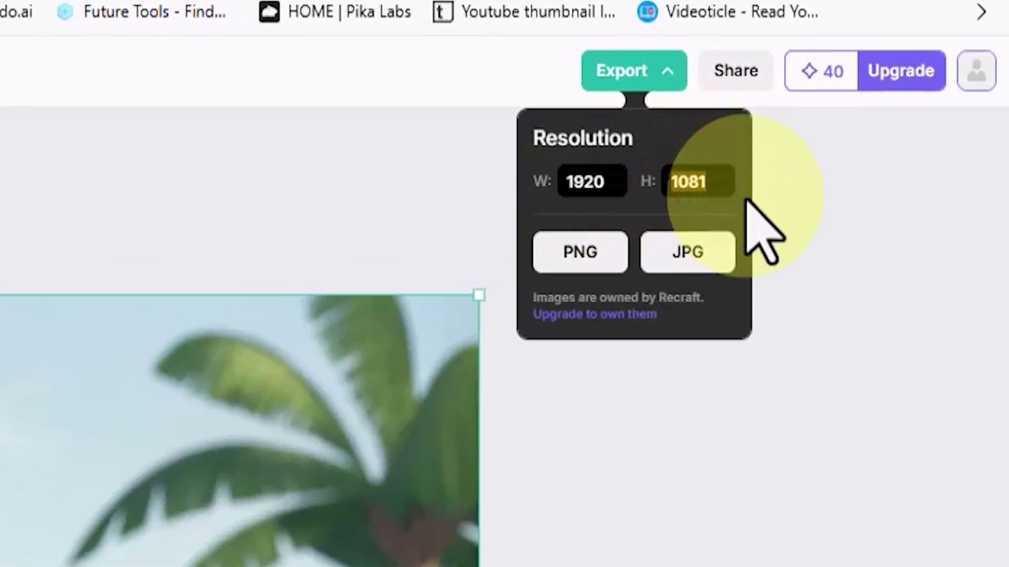
{"action": "left_click", "coordinate": [704, 257]}
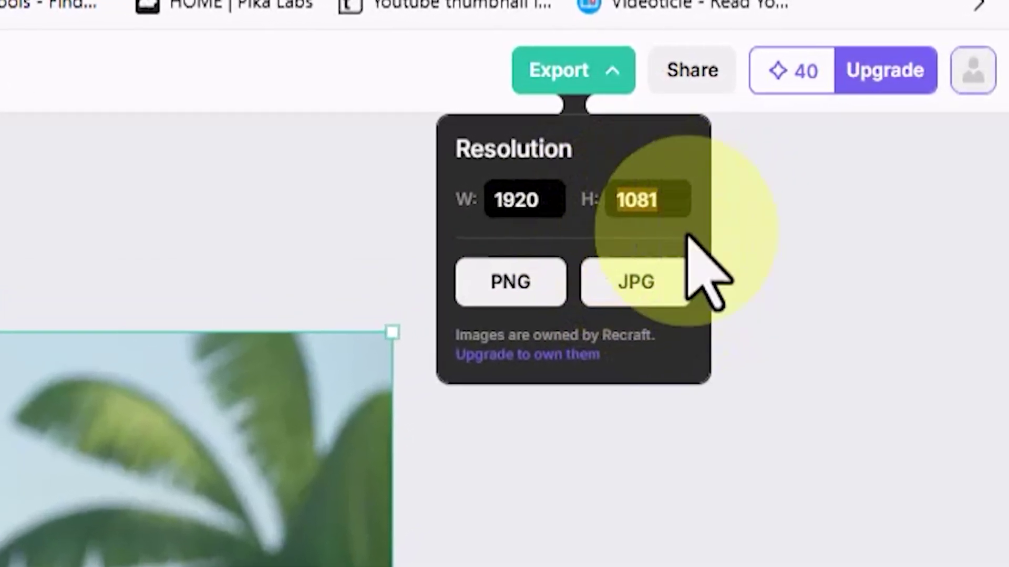
{"action": "left_click", "coordinate": [678, 202]}
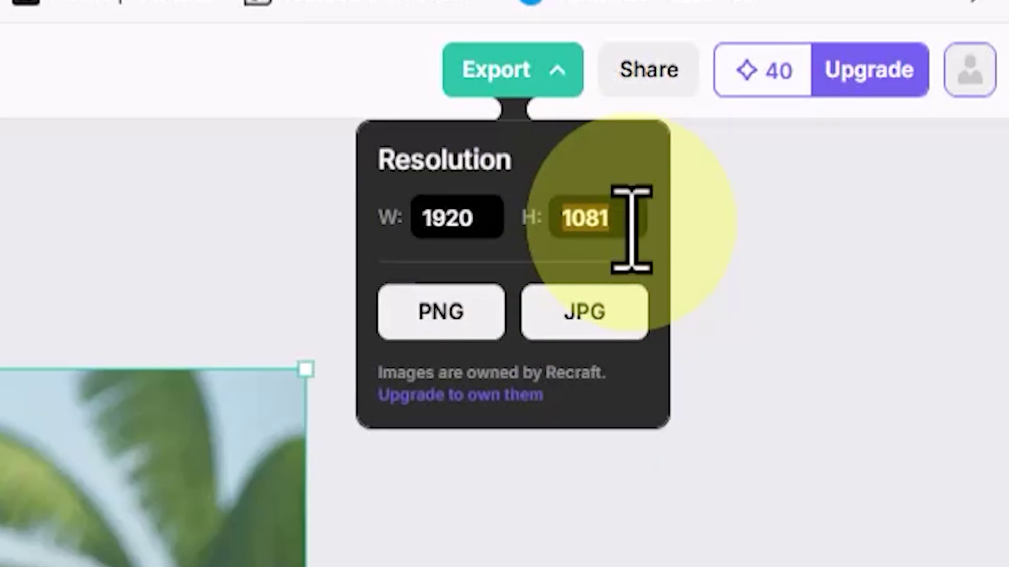
{"action": "type", "text": "1080"}
{"action": "left_click", "coordinate": [630, 223]}
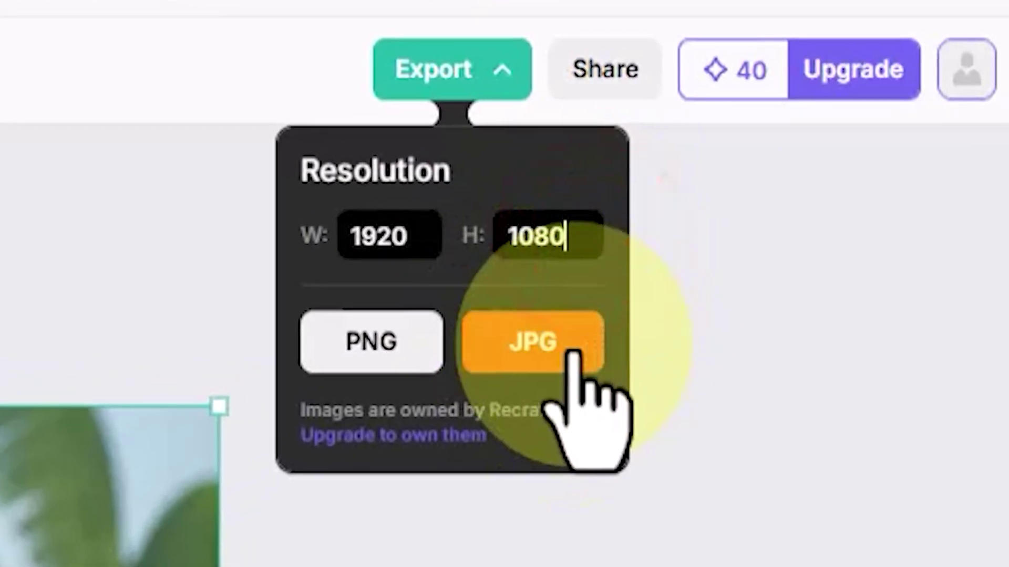
{"action": "left_click", "coordinate": [573, 353]}
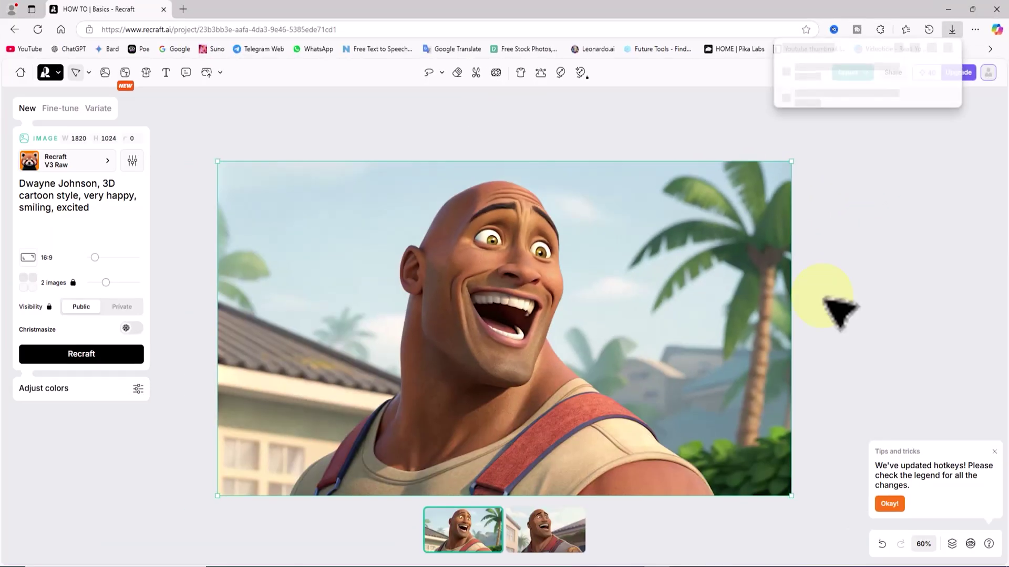
Check the downloaded JPG in Photos, then close Photos and the downloads list.
{"action": "left_click", "coordinate": [806, 75]}
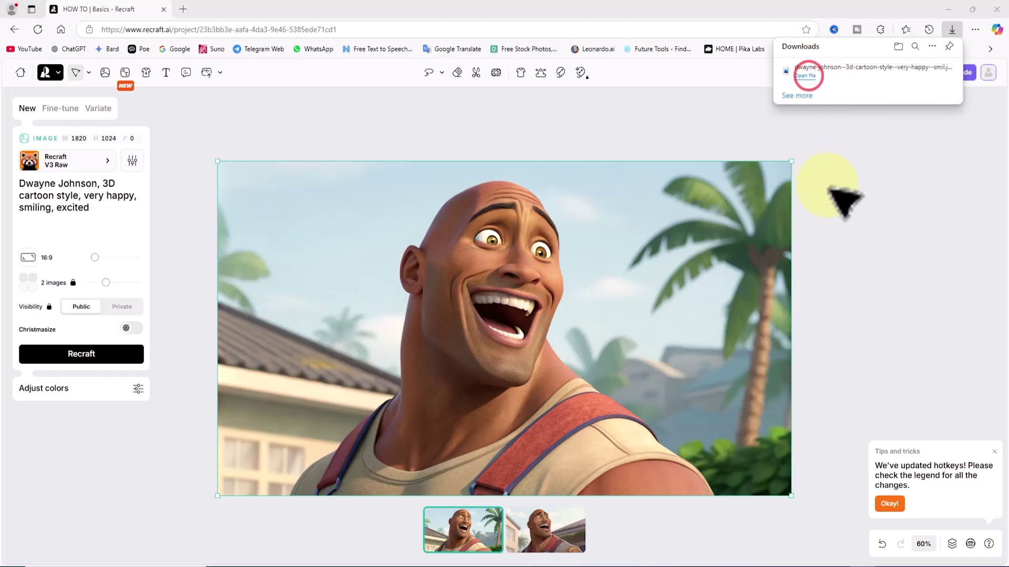
{"action": "scroll", "coordinate": [588, 252], "scroll_direction": "up", "scroll_amount": 3}
{"action": "scroll", "coordinate": [613, 191], "scroll_direction": "down", "scroll_amount": 4}
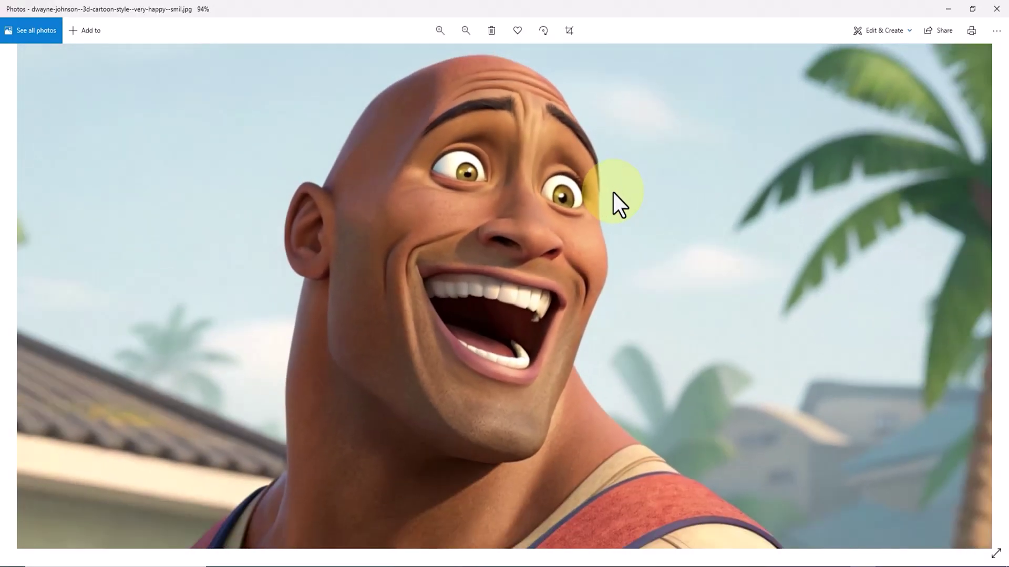
{"action": "left_click", "coordinate": [996, 9]}
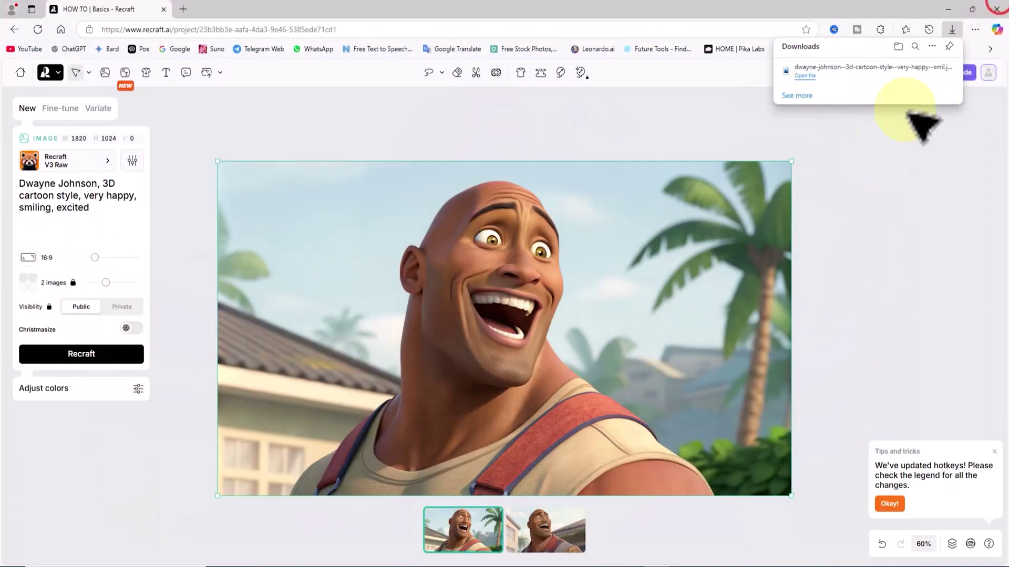
{"action": "left_click", "coordinate": [952, 29]}
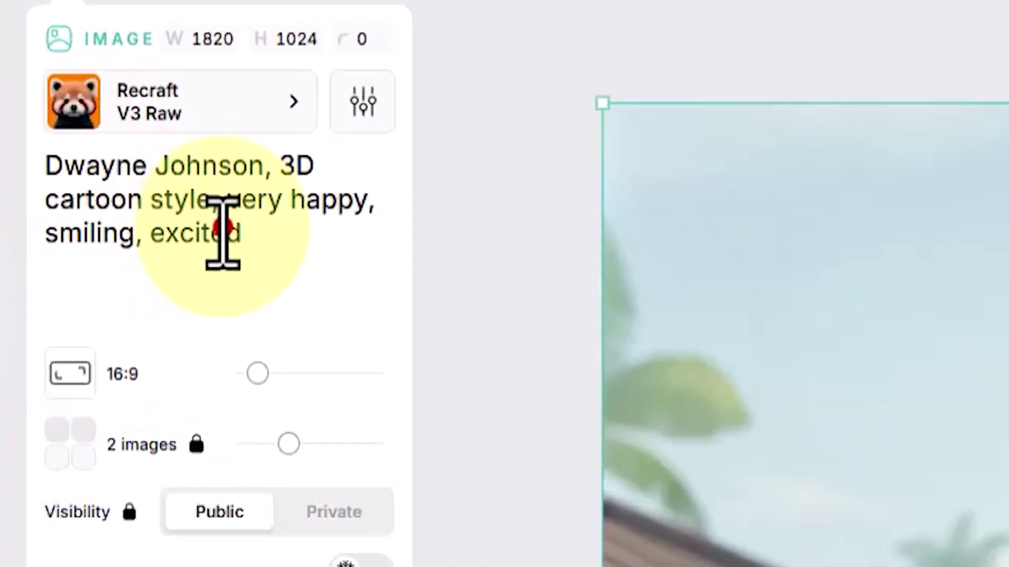
Paste the tiger-running-on-water prompt, generate two black-and-white tigers and keep the second.
{"action": "key", "text": "ctrl+a"}
{"action": "key", "text": "BackSpace"}
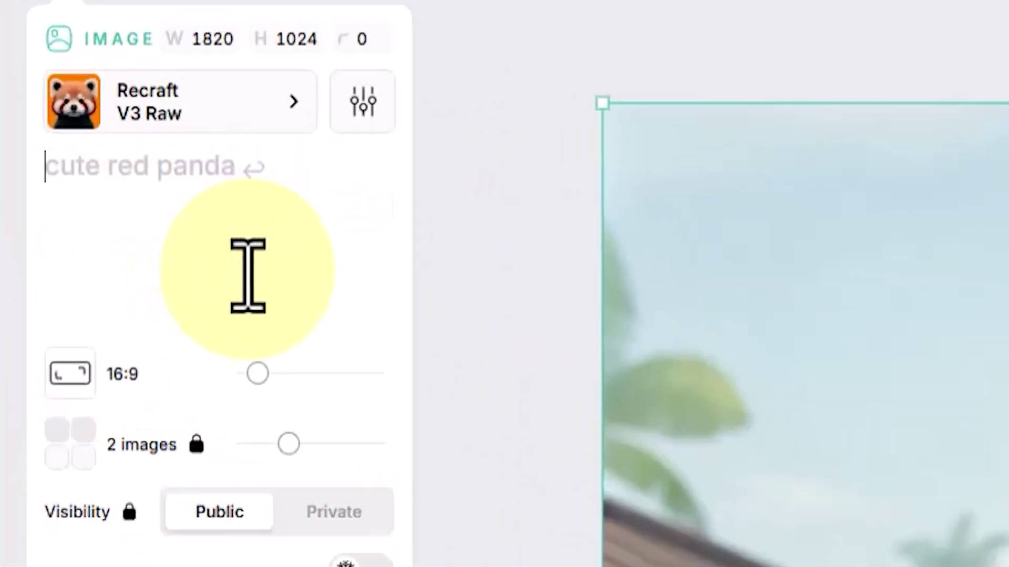
{"action": "type", "text": "Black and white tiger, looking directly at the camera, black background, running on water, modern design, professional photography."}
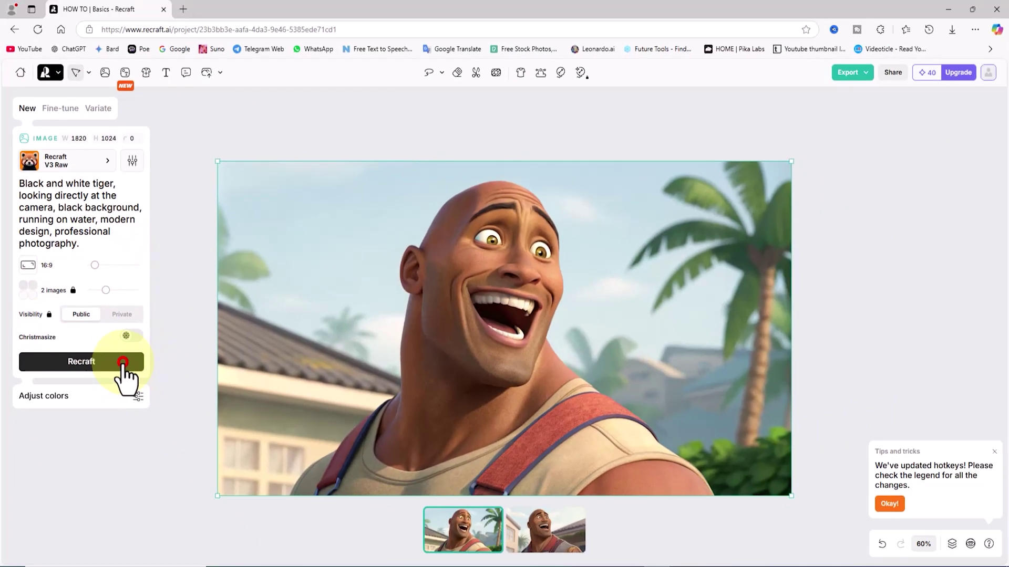
{"action": "left_click", "coordinate": [187, 415]}
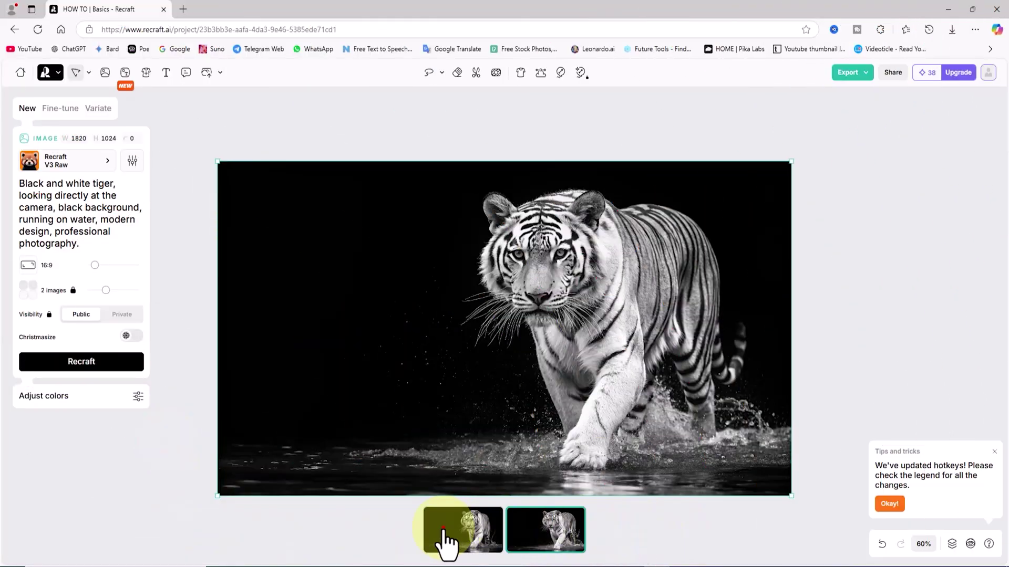
{"action": "left_click", "coordinate": [443, 528]}
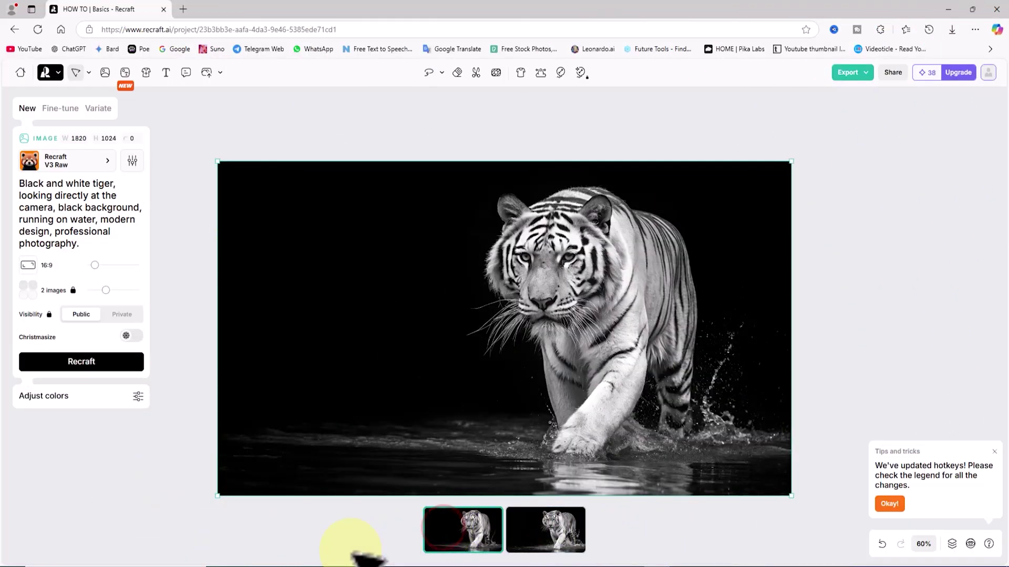
{"action": "left_click", "coordinate": [546, 534]}
{"action": "left_click", "coordinate": [471, 520]}
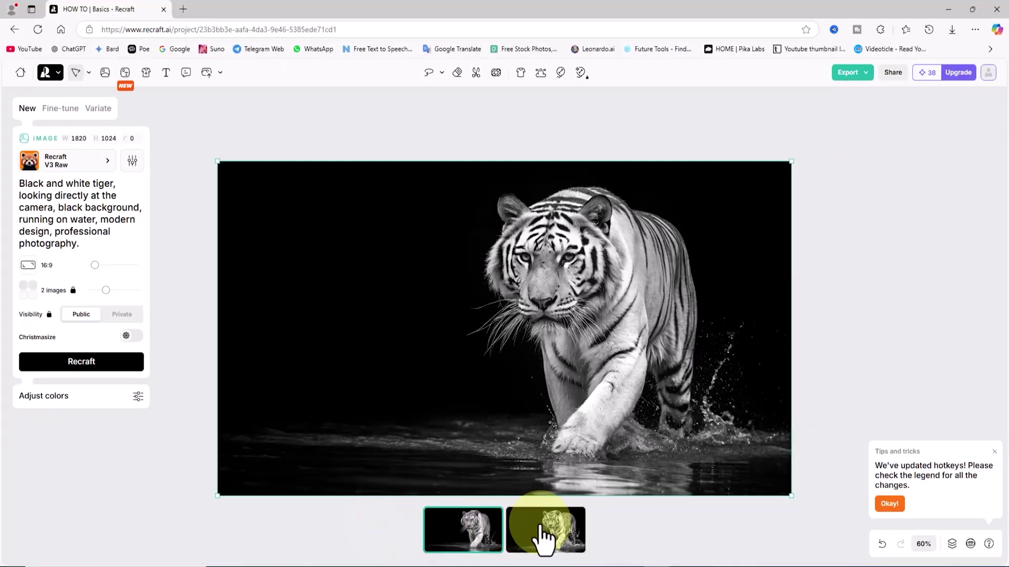
{"action": "left_click", "coordinate": [558, 526]}
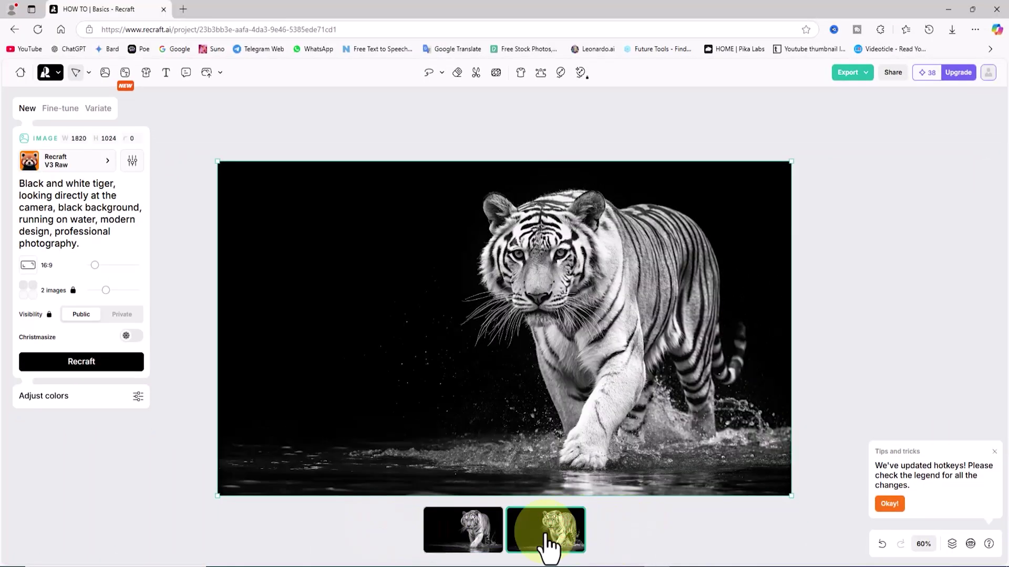
{"action": "left_click", "coordinate": [458, 534]}
{"action": "left_click", "coordinate": [536, 536]}
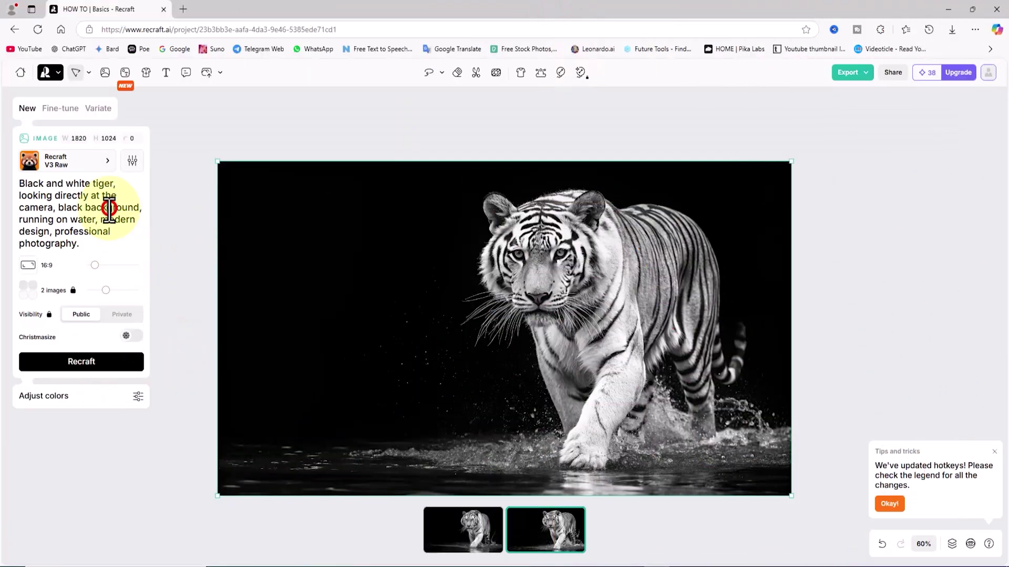
Replace the tiger prompt with the Eiffel Tower 'majestic view' prompt, generate, and keep the second image.
{"action": "left_click", "coordinate": [109, 209]}
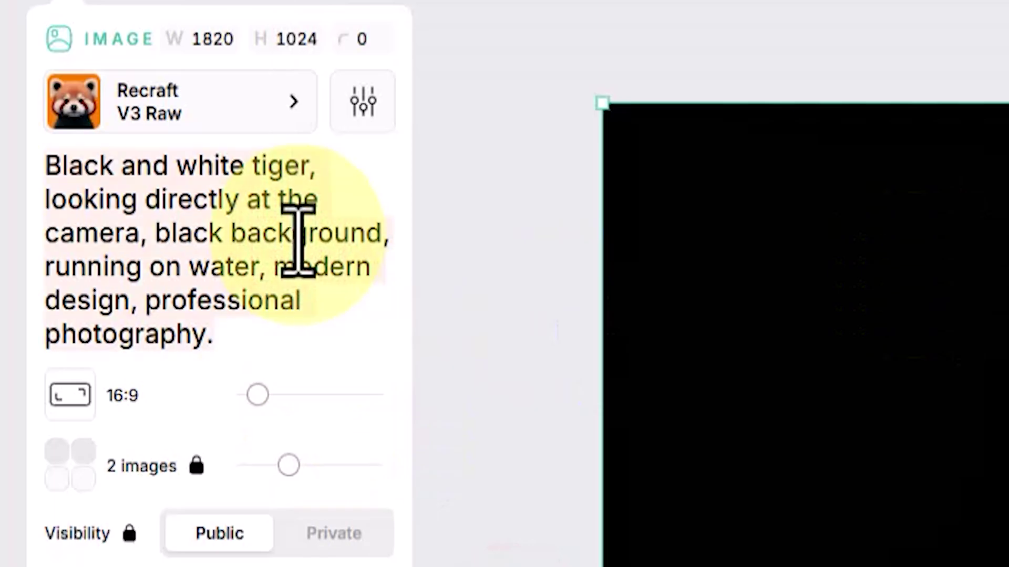
{"action": "key", "text": "ctrl+a"}
{"action": "key", "text": "BackSpace"}
{"action": "type", "text": "Eiffel Tower, majestic view, grand atmosphere, realistic details, vibrant lighting, stunning landscape, elegance, grandeur"}
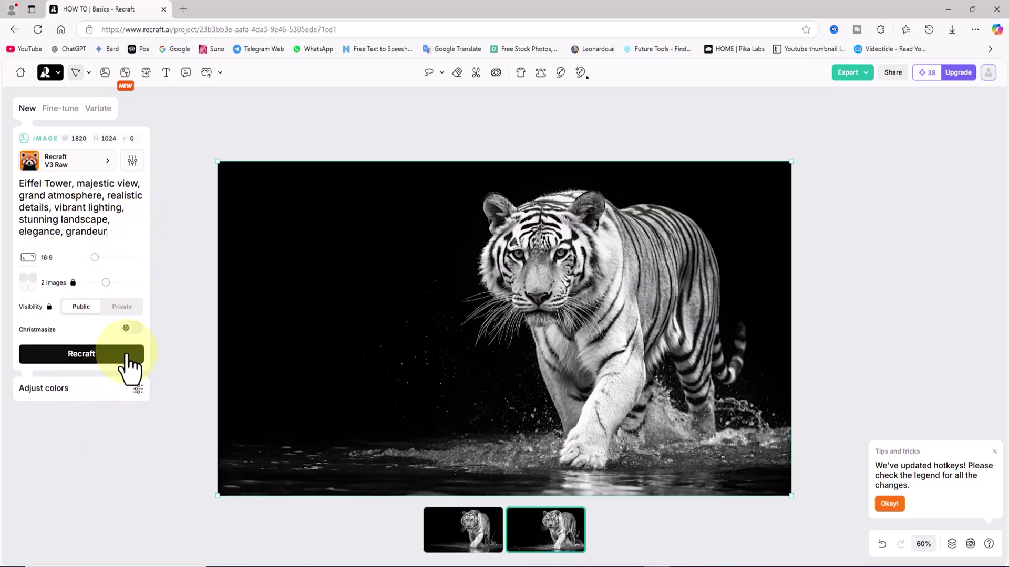
{"action": "left_click", "coordinate": [127, 353]}
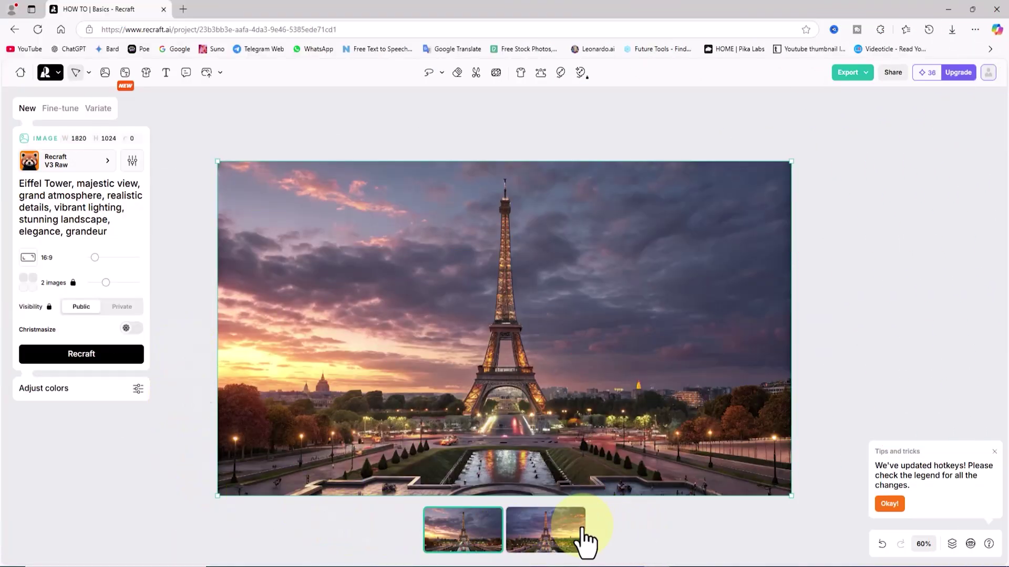
{"action": "left_click", "coordinate": [564, 543]}
{"action": "left_click", "coordinate": [465, 531]}
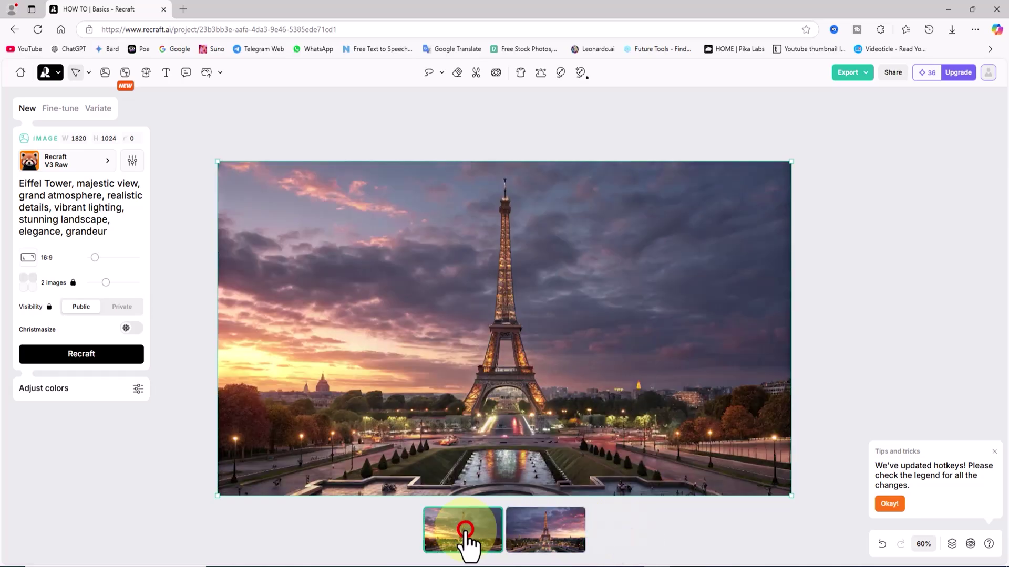
{"action": "left_click", "coordinate": [572, 528]}
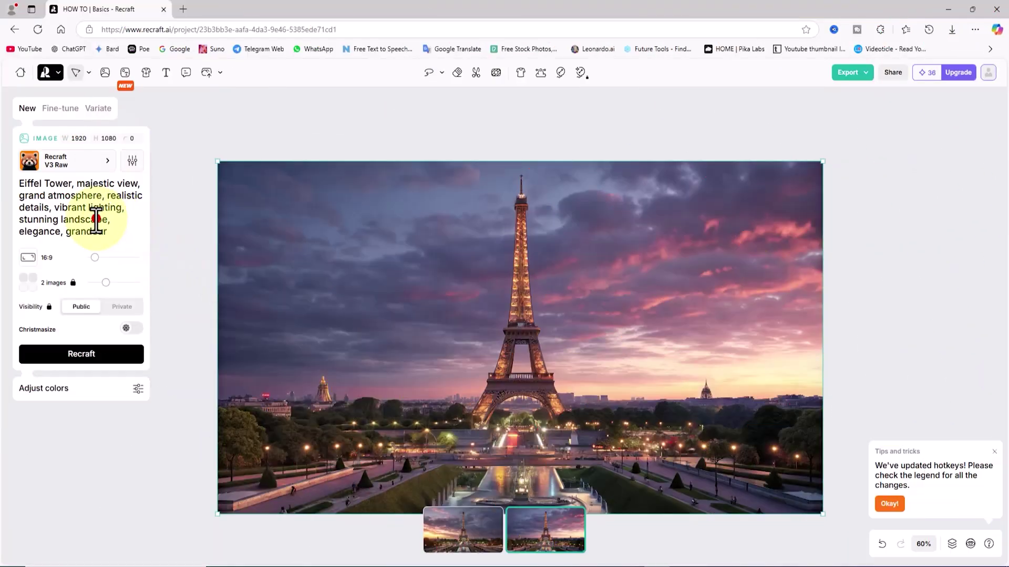
Replace the Eiffel Tower prompt with the red Lamborghini prompt and generate images.
{"action": "left_click", "coordinate": [91, 233]}
{"action": "key", "text": "ctrl+a"}
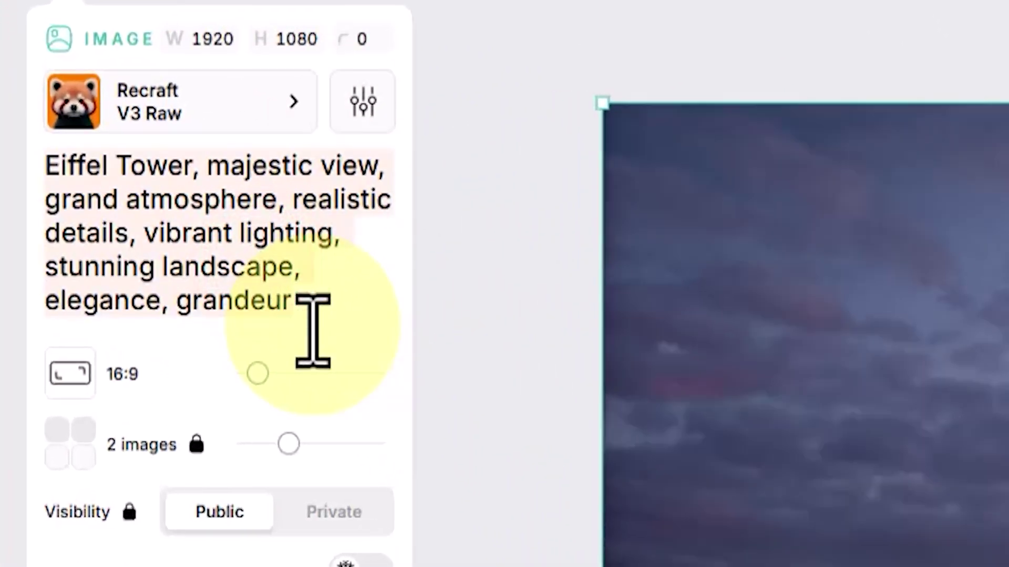
{"action": "key", "text": "BackSpace"}
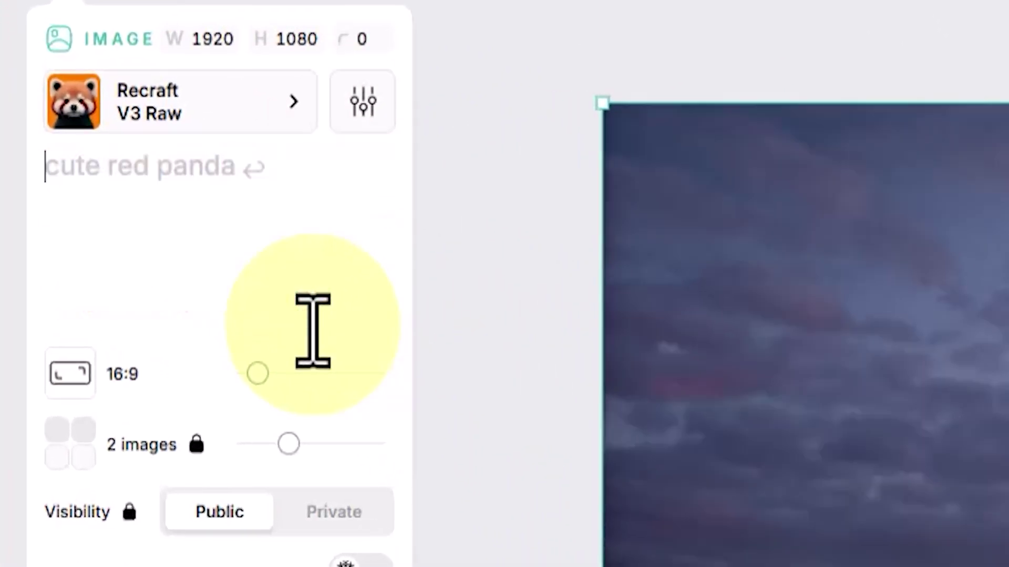
{"action": "type", "text": "Red Lamborghini, mountain road, early morning, scenic landscape, luxury car, dynamic motion, high performance, realistic details, soft morning light"}
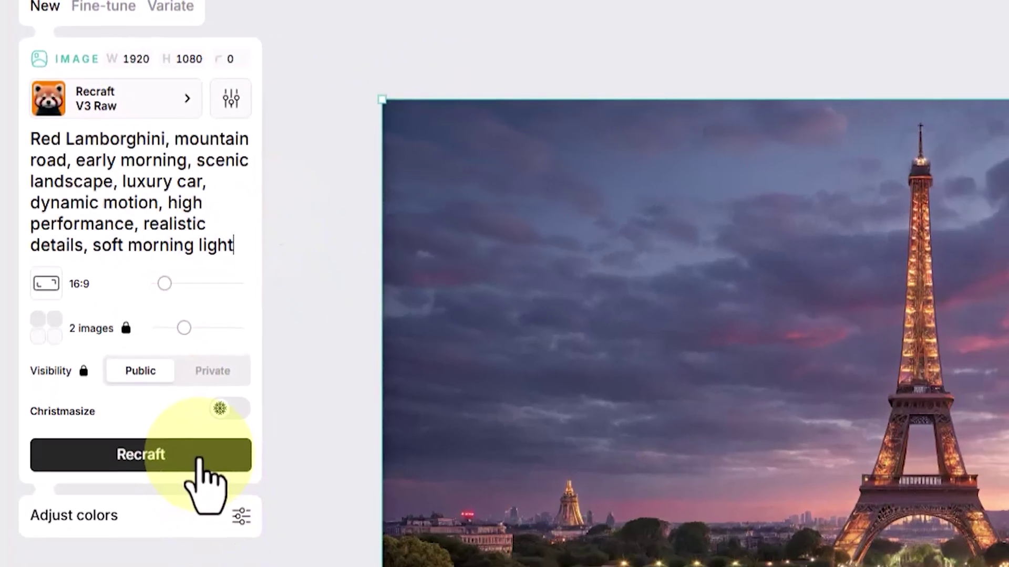
{"action": "left_click", "coordinate": [268, 565]}
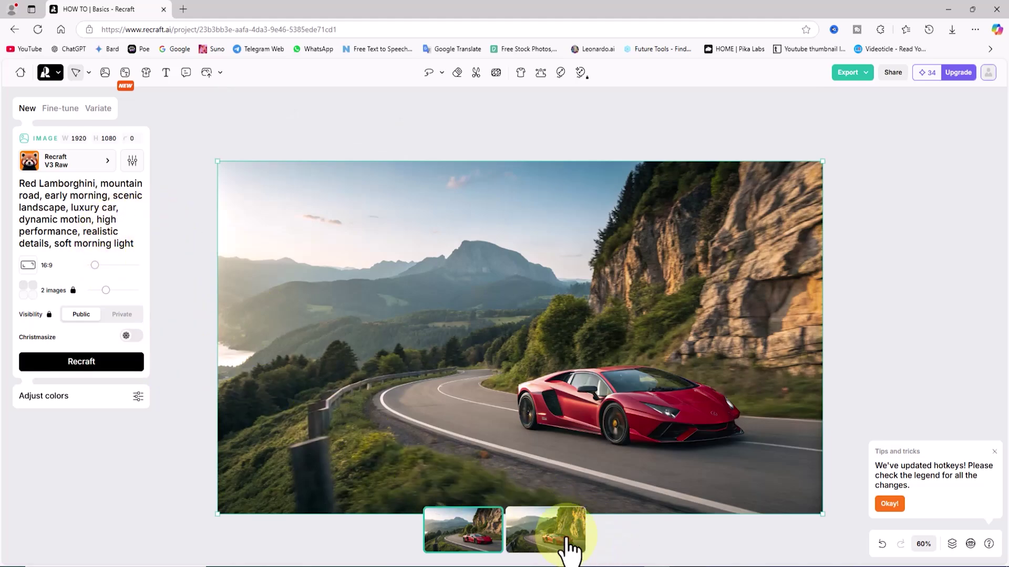
Compare the two Lamborghini variants and select the first one.
{"action": "left_click", "coordinate": [547, 530]}
{"action": "left_click", "coordinate": [462, 533]}
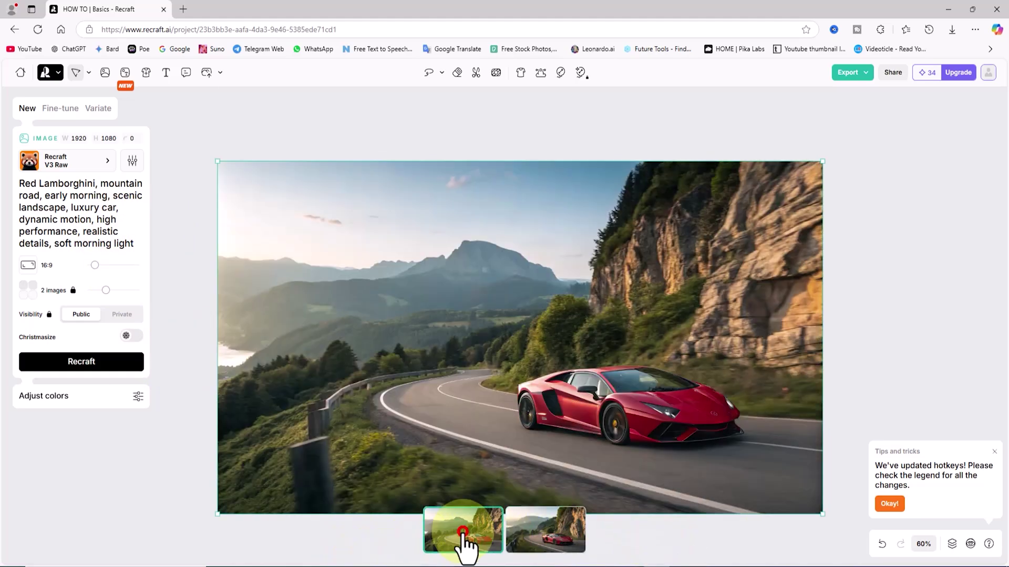
{"action": "left_click", "coordinate": [558, 531]}
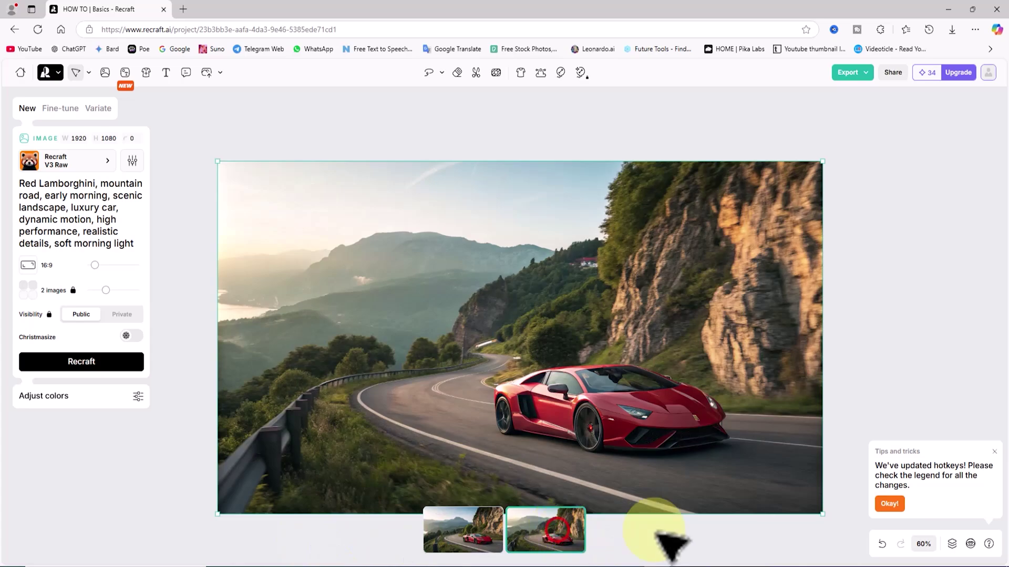
{"action": "left_click", "coordinate": [479, 528]}
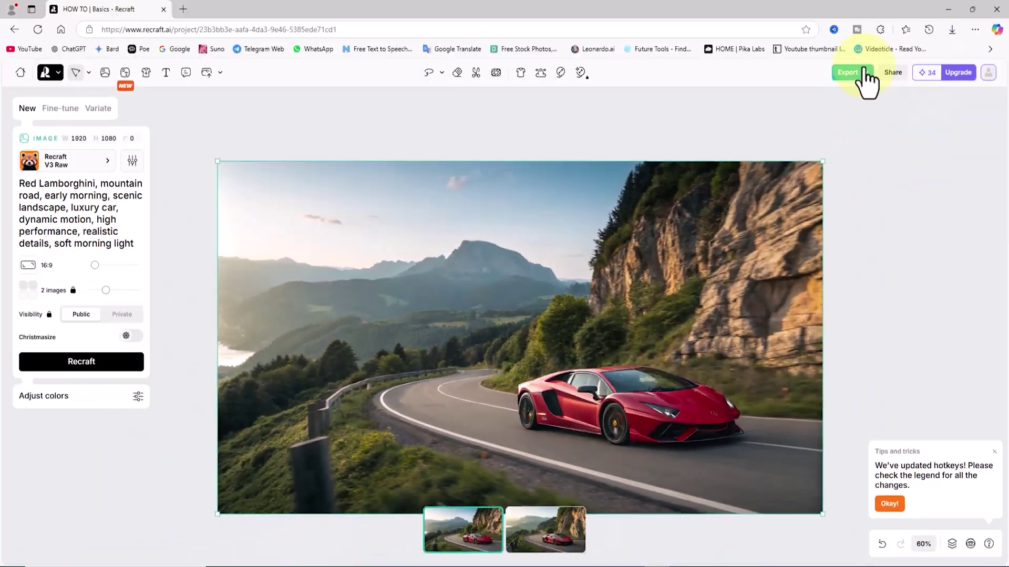
Export the first red Lamborghini image as a JPG at width 1920 and height 1080.
{"action": "left_click", "coordinate": [866, 74]}
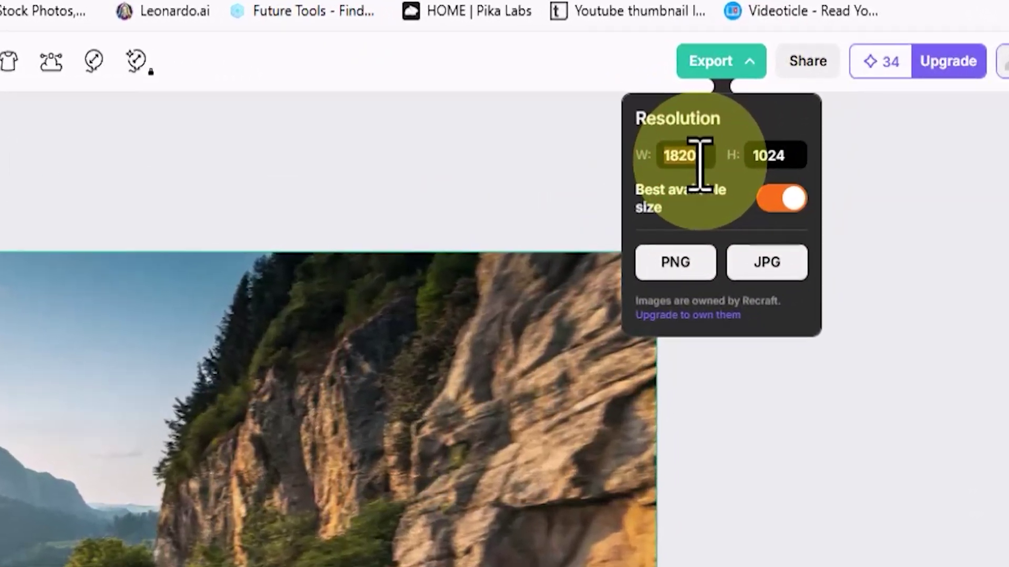
{"action": "double_click", "coordinate": [700, 156]}
{"action": "type", "text": "1920"}
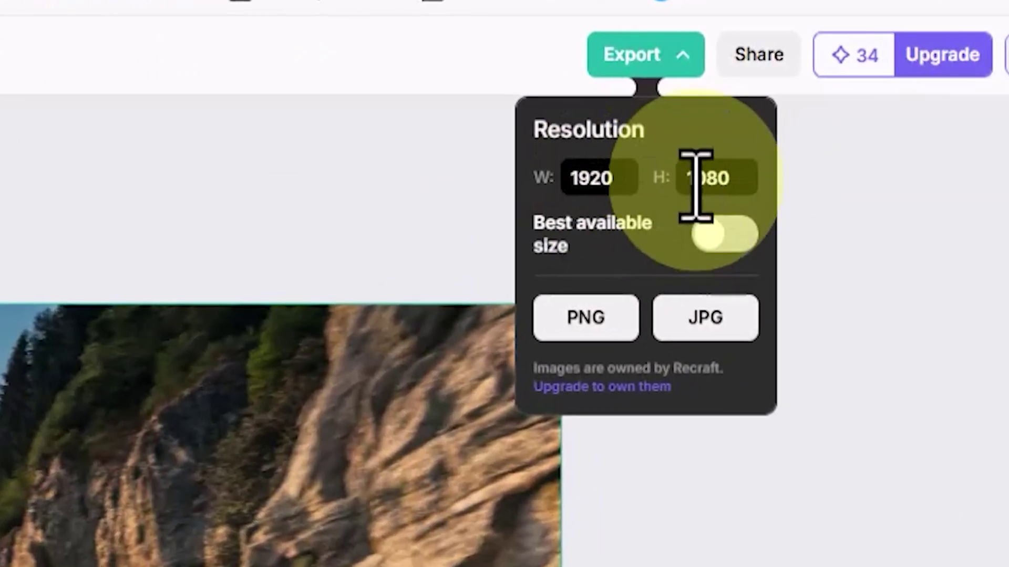
{"action": "double_click", "coordinate": [760, 155]}
{"action": "type", "text": "1080"}
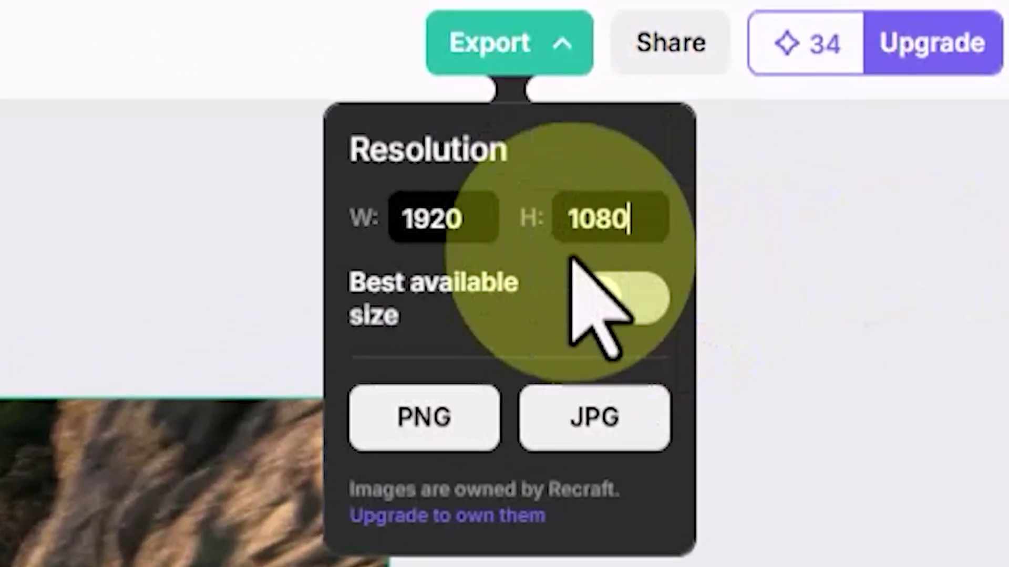
{"action": "left_click", "coordinate": [630, 420]}
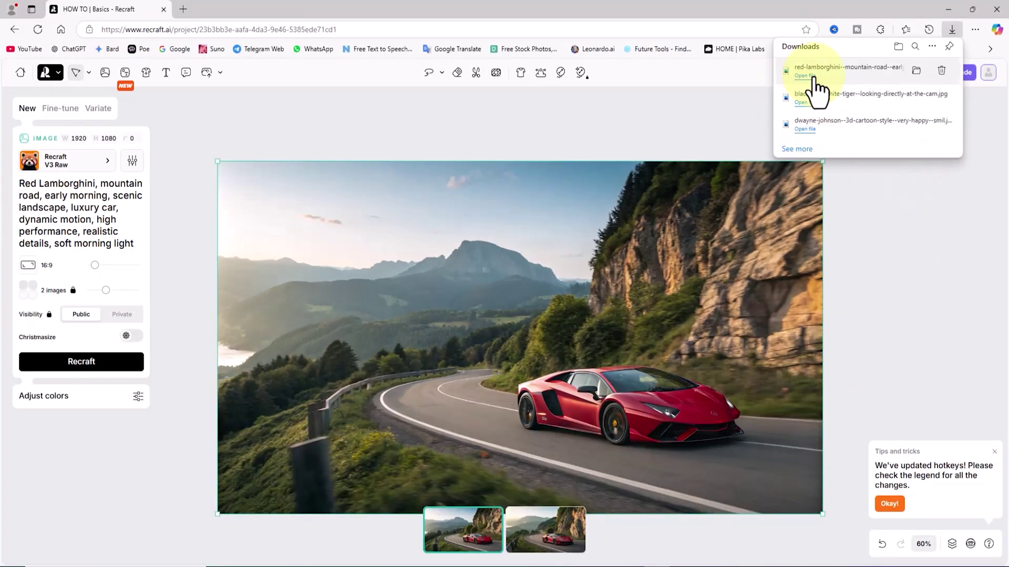
{"action": "left_click", "coordinate": [805, 76]}
{"action": "scroll", "coordinate": [760, 415], "scroll_direction": "up", "scroll_amount": 5}
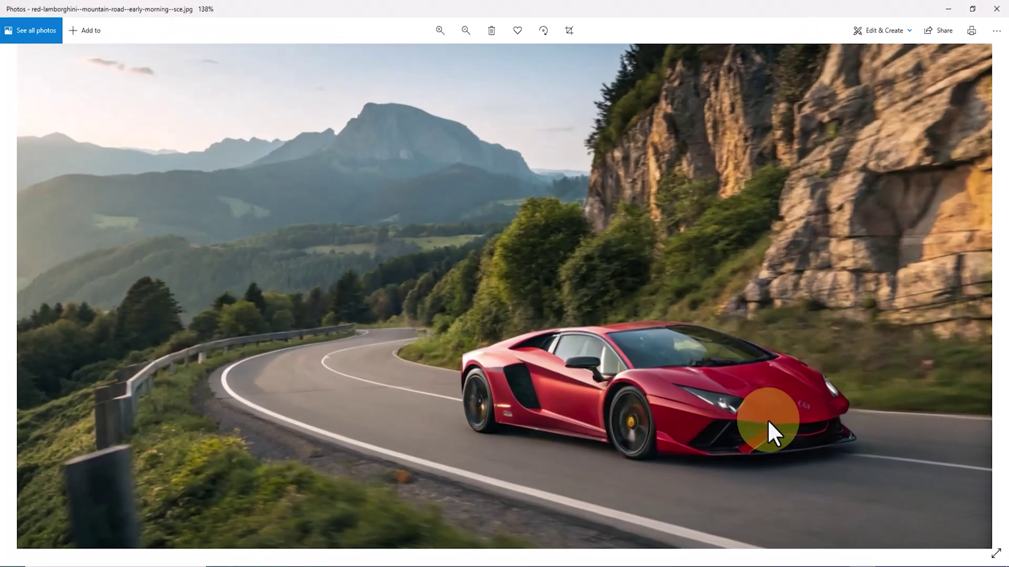
{"action": "scroll", "coordinate": [799, 451], "scroll_direction": "down", "scroll_amount": 5}
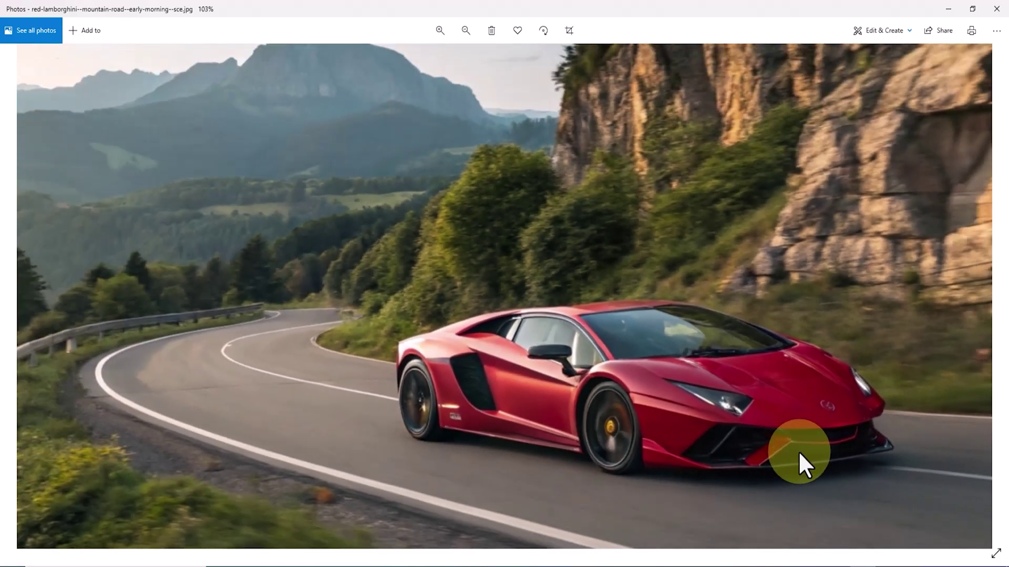
{"action": "scroll", "coordinate": [751, 480], "scroll_direction": "up", "scroll_amount": 3}
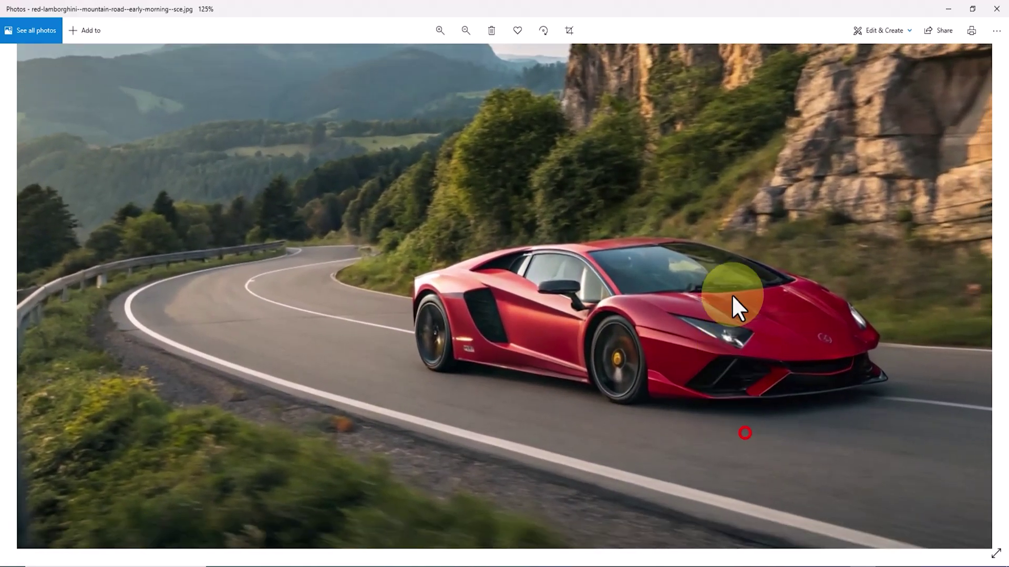
{"action": "scroll", "coordinate": [573, 342], "scroll_direction": "up", "scroll_amount": 2}
{"action": "scroll", "coordinate": [556, 345], "scroll_direction": "down", "scroll_amount": 4}
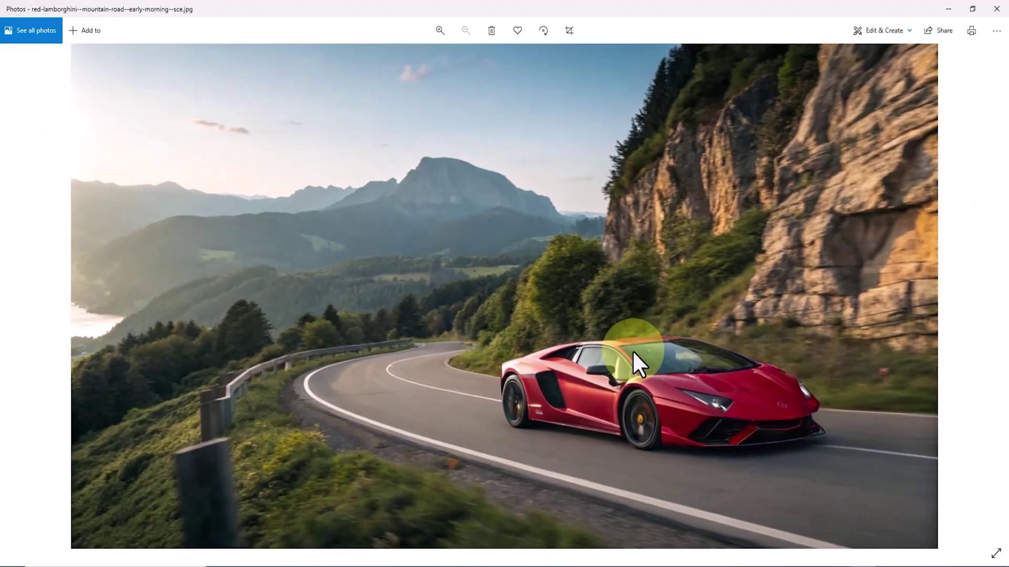
{"action": "left_click", "coordinate": [1004, 9]}
{"action": "left_click", "coordinate": [967, 157]}
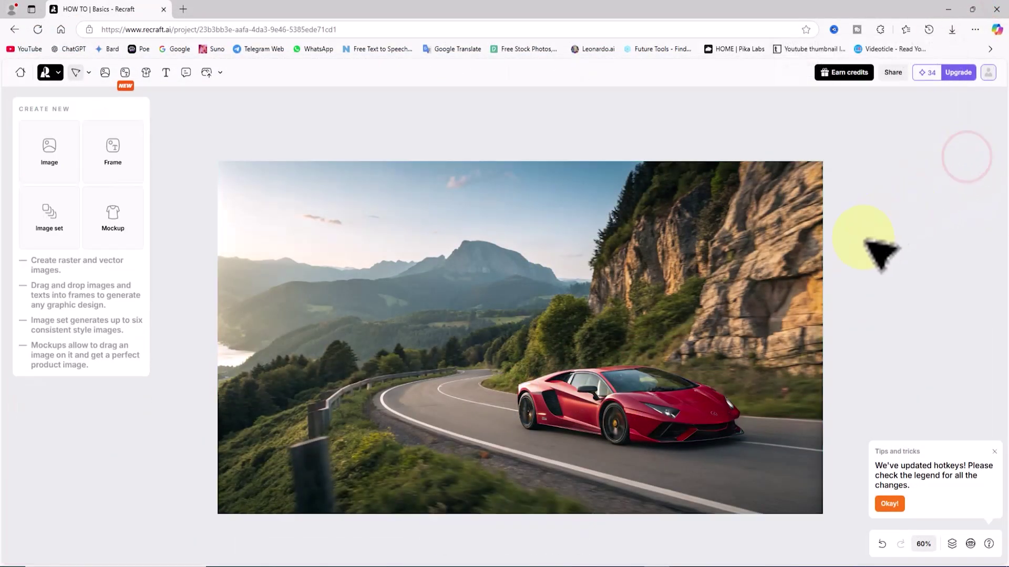
Replace the Lamborghini prompt with the headphones-on-concrete-block prompt and generate images.
{"action": "left_click", "coordinate": [637, 291]}
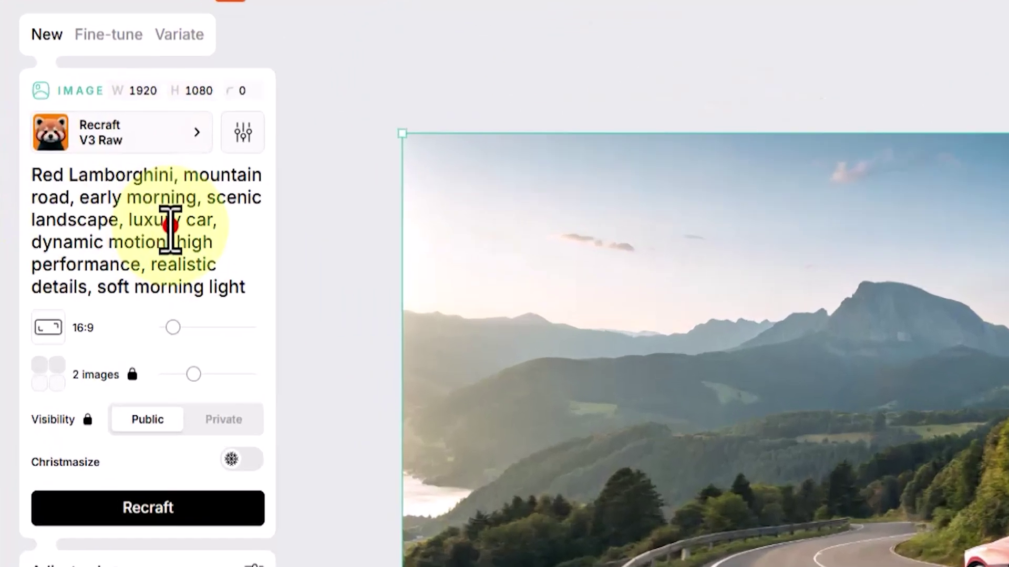
{"action": "left_click", "coordinate": [171, 227]}
{"action": "key", "text": "ctrl+a"}
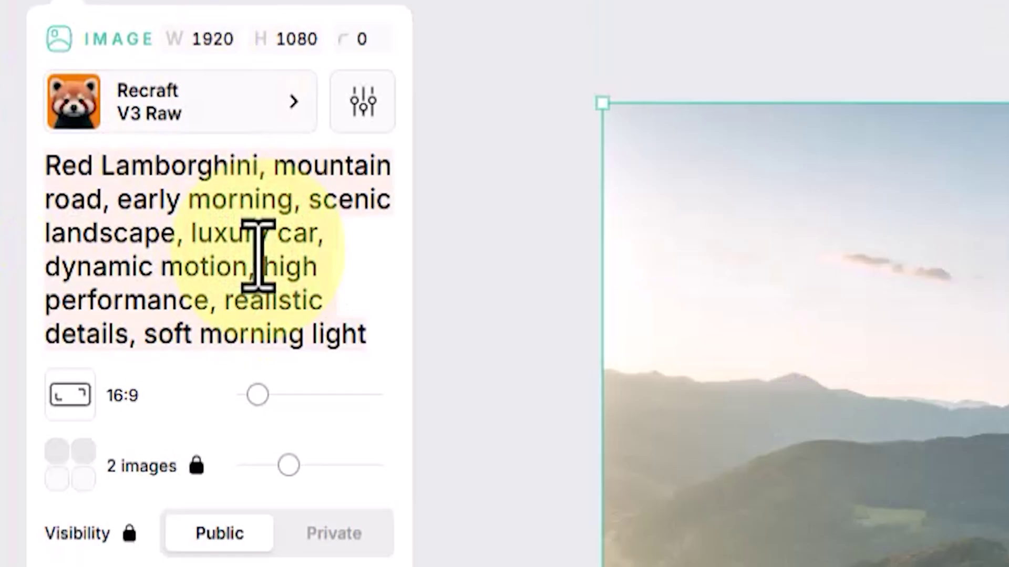
{"action": "key", "text": "BackSpace"}
{"action": "key", "text": "ctrl+v"}
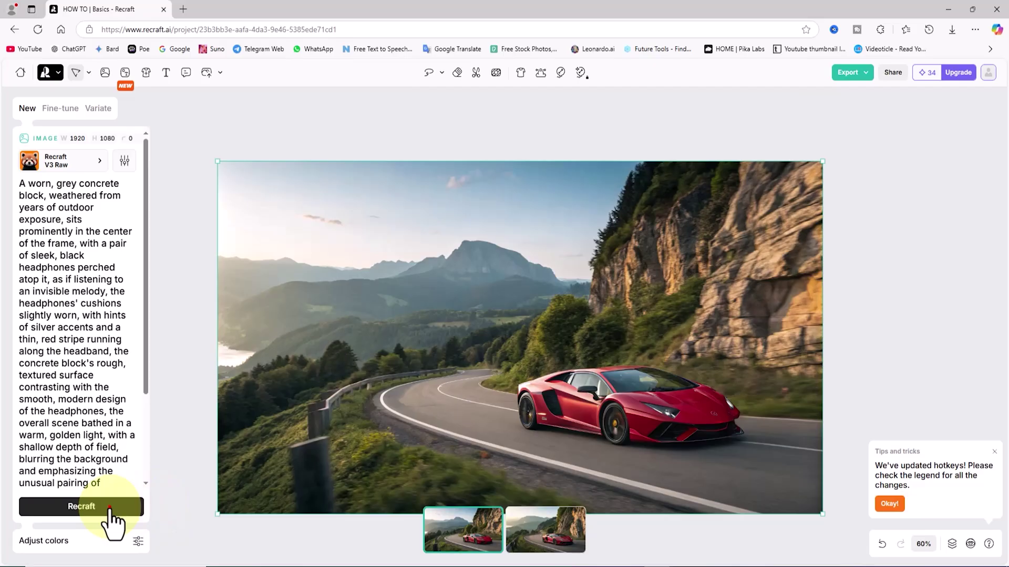
{"action": "left_click", "coordinate": [108, 505]}
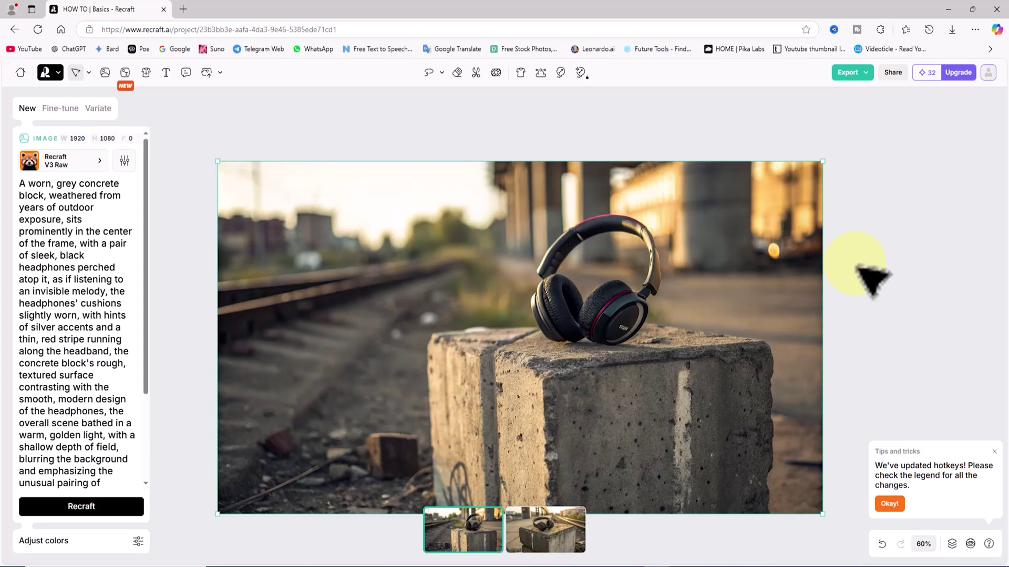
Compare both headphones variants, settle on the first, and bring up export options.
{"action": "left_click", "coordinate": [557, 543]}
{"action": "left_click", "coordinate": [450, 540]}
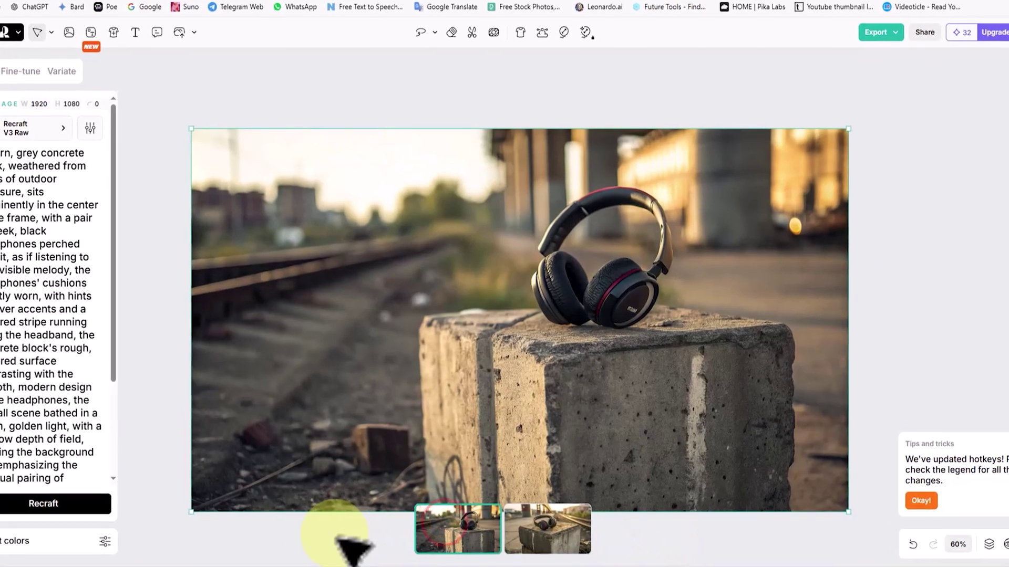
{"action": "left_click", "coordinate": [543, 539]}
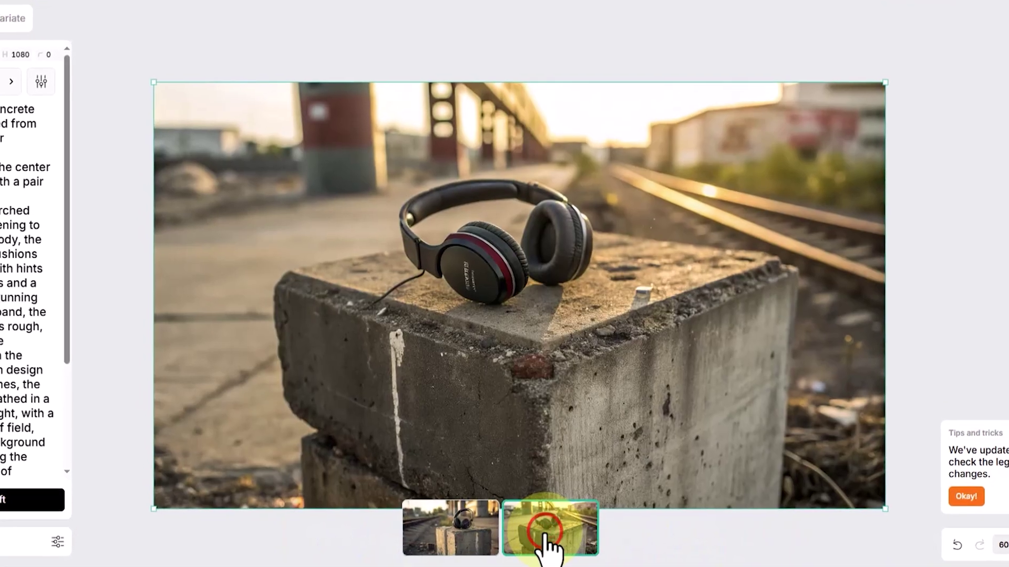
{"action": "left_click", "coordinate": [455, 509]}
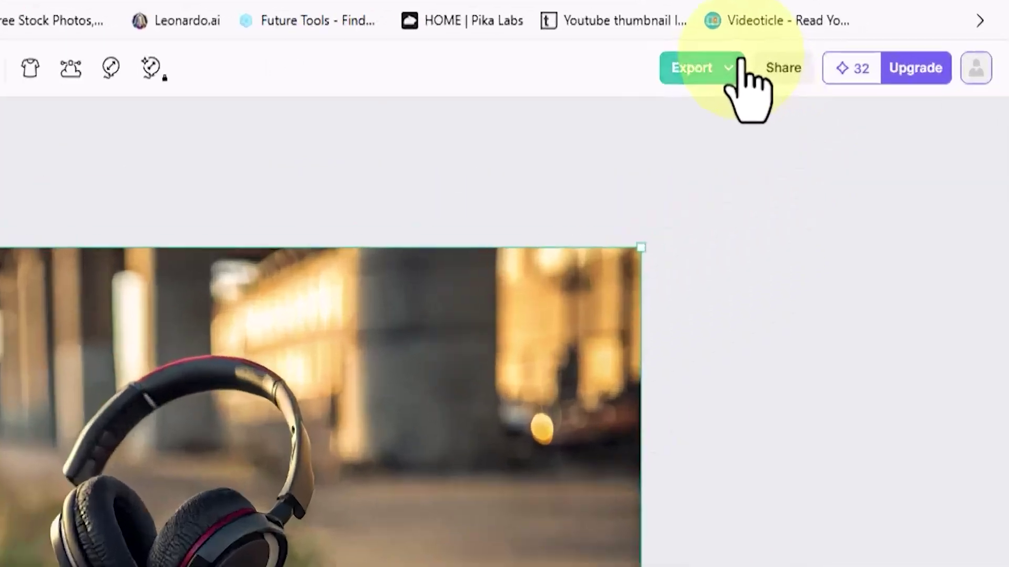
{"action": "left_click", "coordinate": [864, 71]}
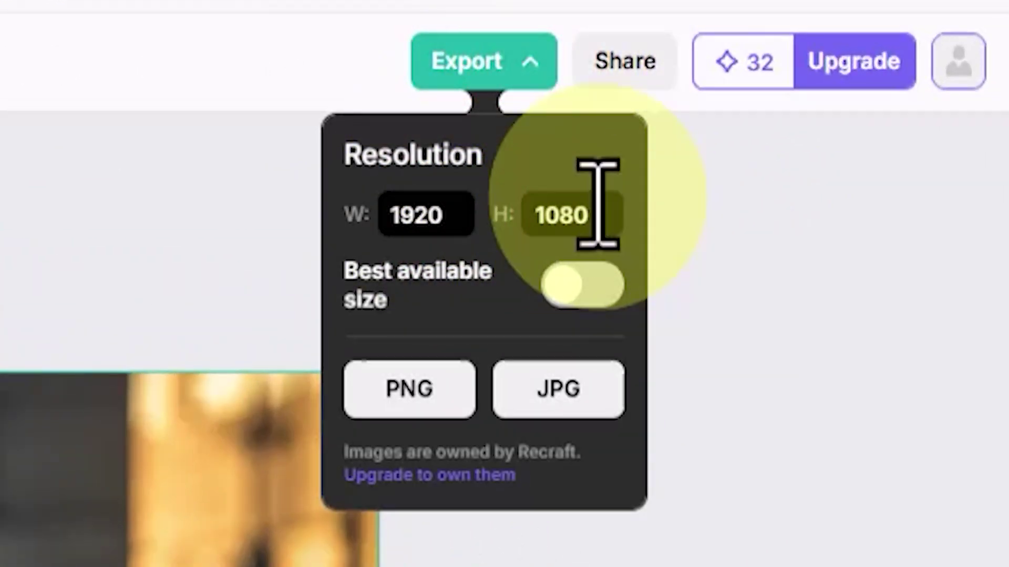
Export the headphones image as a 1920x1080 JPG and preview it in Windows Photos.
{"action": "left_click", "coordinate": [578, 396]}
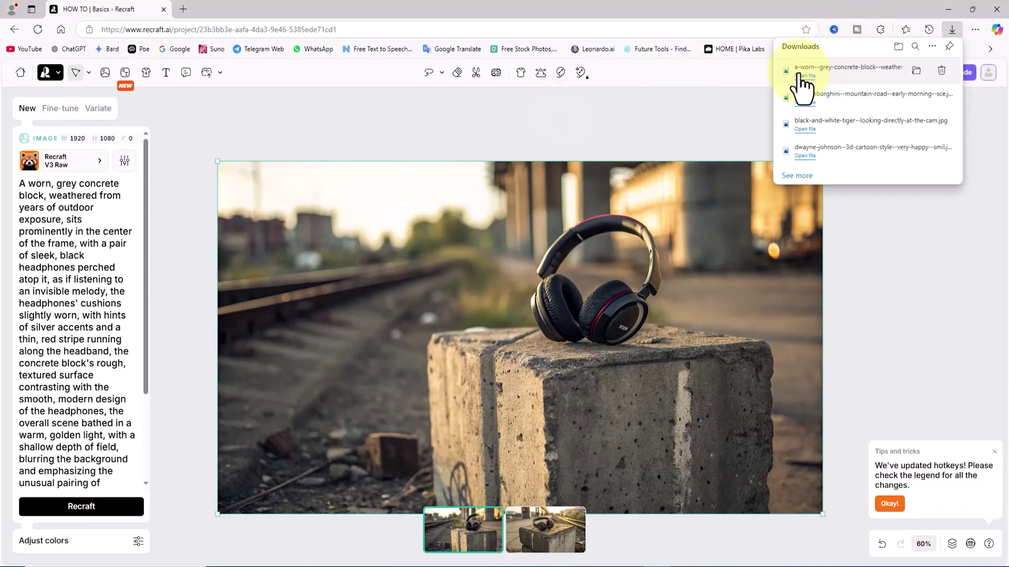
{"action": "left_click", "coordinate": [799, 77]}
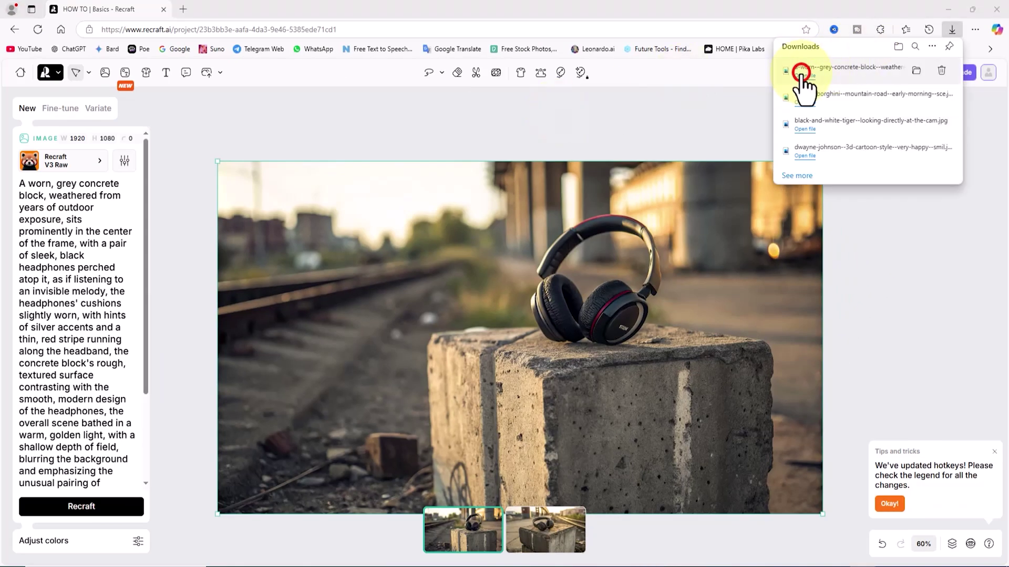
{"action": "scroll", "coordinate": [547, 347], "scroll_direction": "up", "scroll_amount": 4}
{"action": "scroll", "coordinate": [645, 335], "scroll_direction": "down", "scroll_amount": 4}
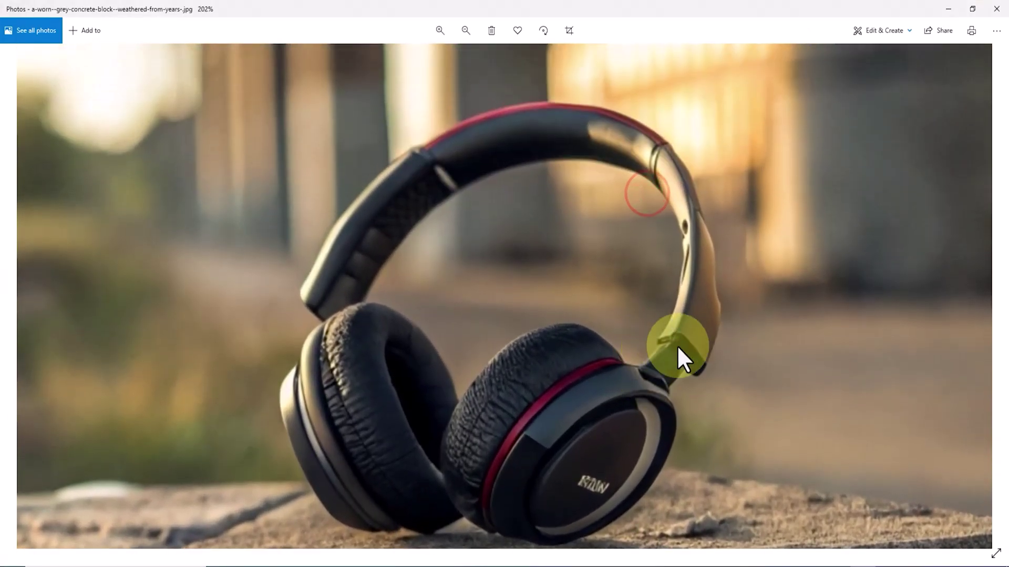
{"action": "scroll", "coordinate": [781, 347], "scroll_direction": "down", "scroll_amount": 1}
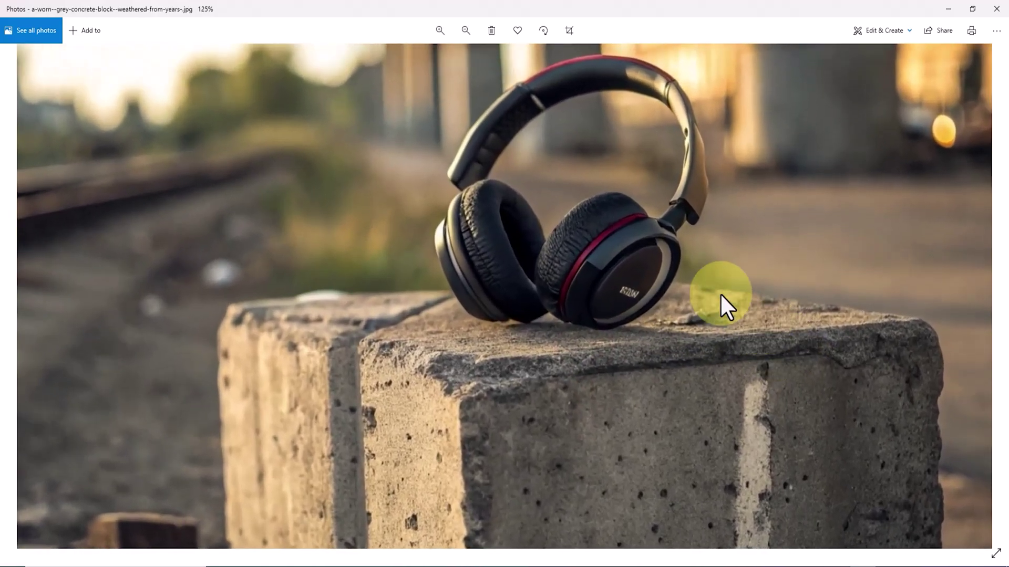
{"action": "scroll", "coordinate": [733, 302], "scroll_direction": "up", "scroll_amount": 2}
{"action": "scroll", "coordinate": [885, 357], "scroll_direction": "down", "scroll_amount": 1}
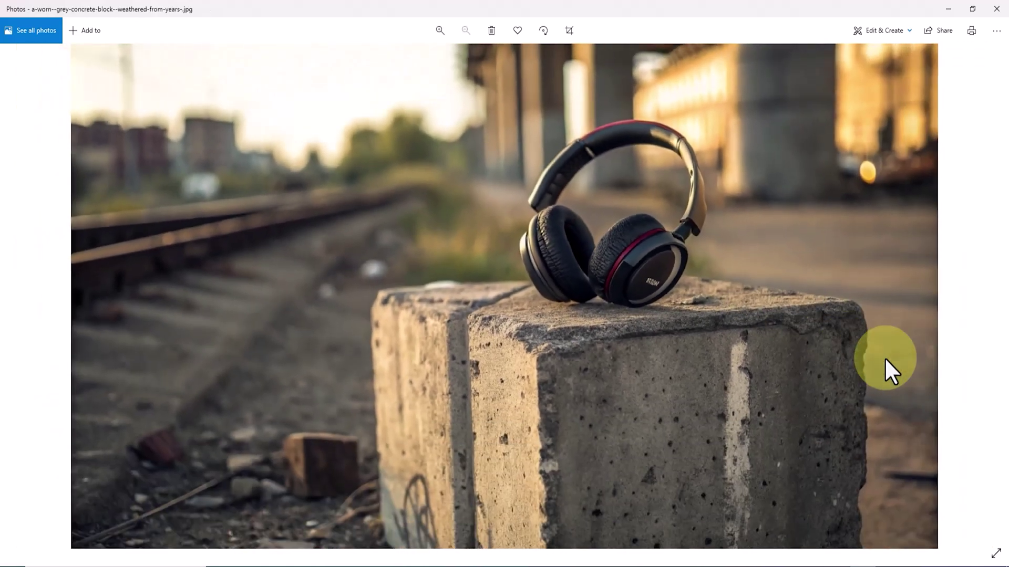
{"action": "left_click", "coordinate": [996, 9]}
{"action": "left_click", "coordinate": [947, 236]}
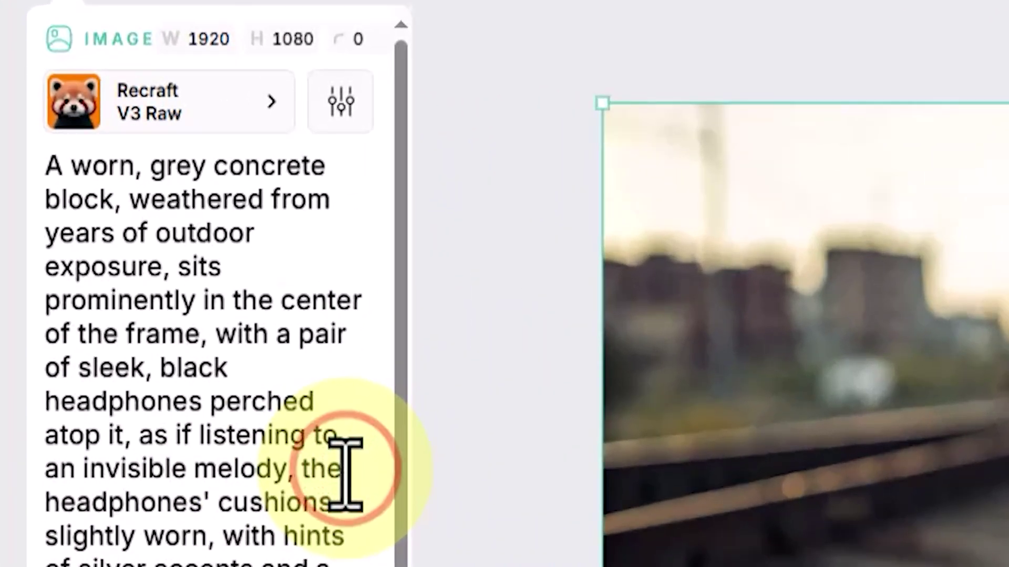
Replace the headphones prompt with the minimalist flame logo prompt and generate images.
{"action": "key", "text": "ctrl+a"}
{"action": "key", "text": "BackSpace"}
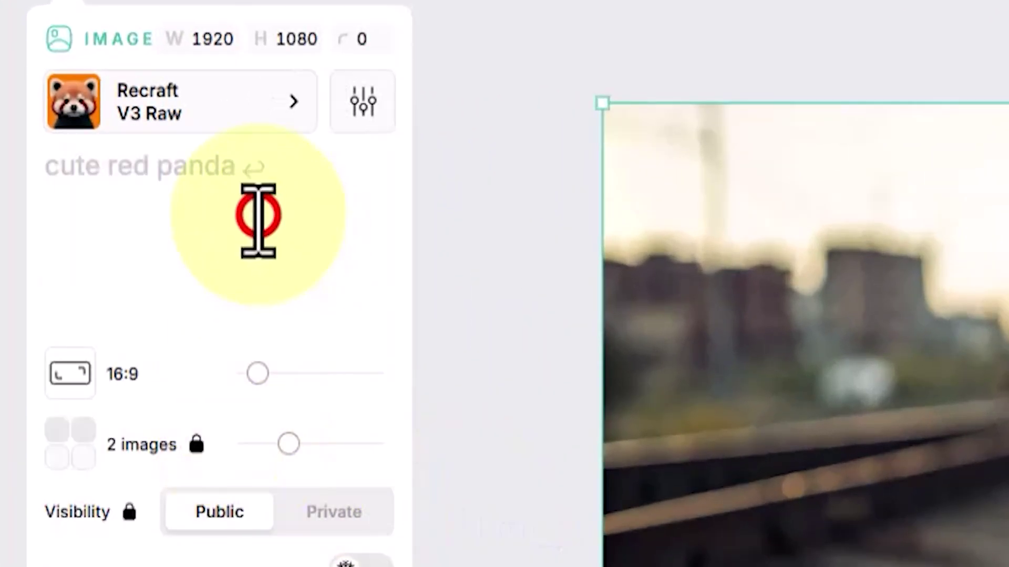
{"action": "type", "text": "An elegant, minimalist logo featuring a flame symbol with a dark gray fire design on a solid black background. The flame is sleek and abstract, with smooth, flowing lines to convey sophistication. High contrast and simple shapes create a refined and modern look."}
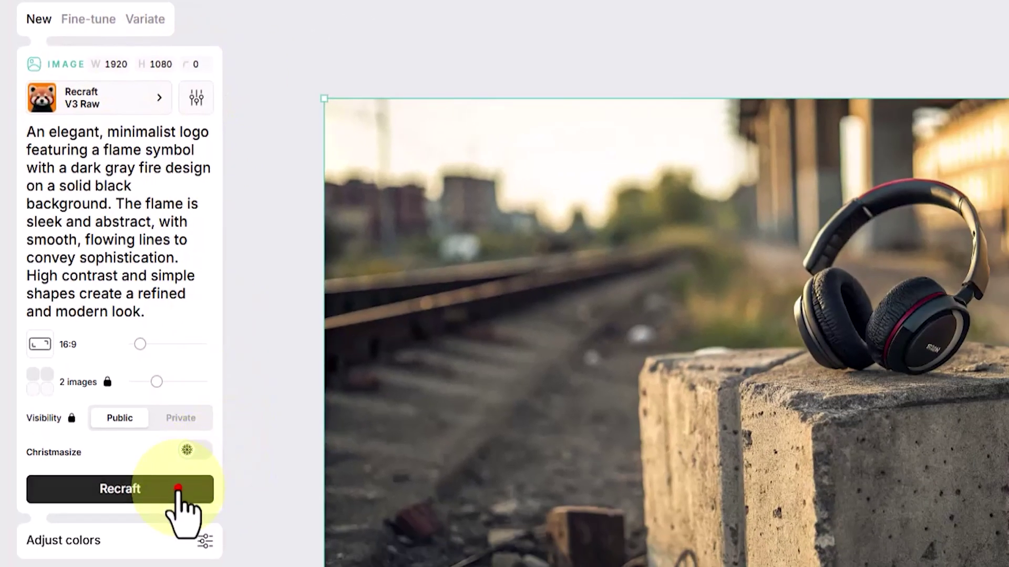
{"action": "left_click", "coordinate": [178, 489]}
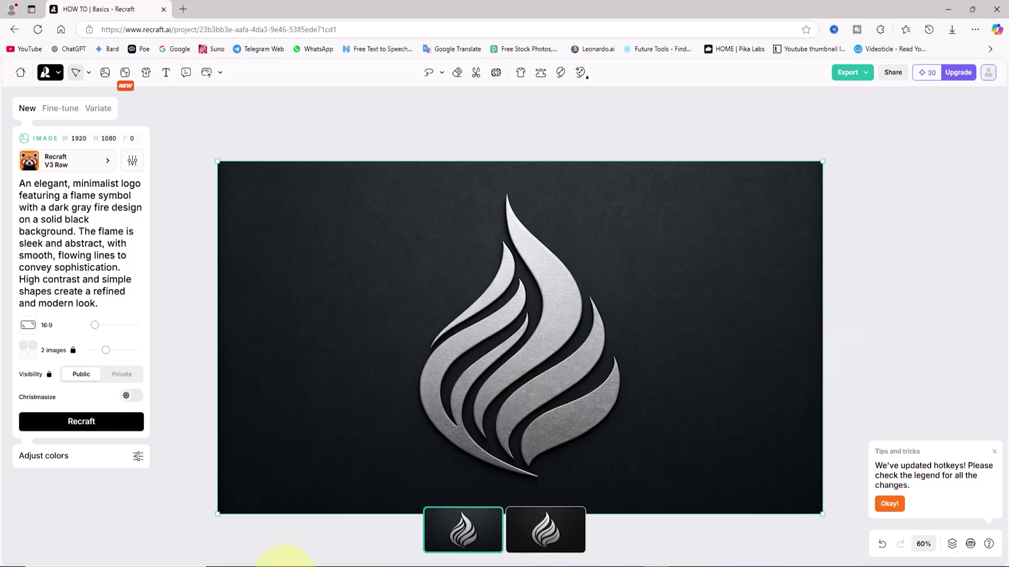
Compare the two silver flame logos and settle on the second one.
{"action": "left_click", "coordinate": [546, 544]}
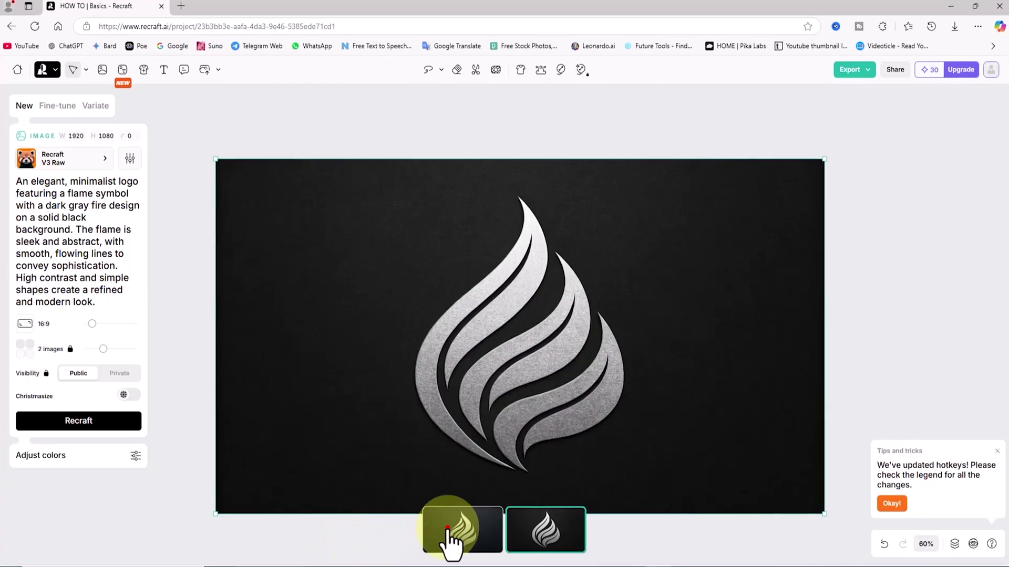
{"action": "left_click", "coordinate": [451, 533]}
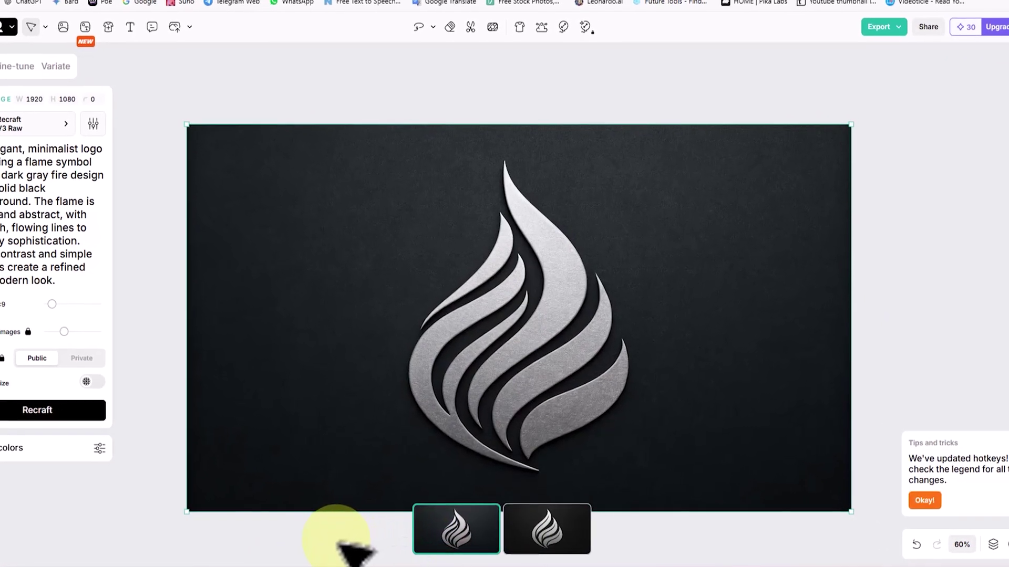
{"action": "left_click", "coordinate": [570, 528]}
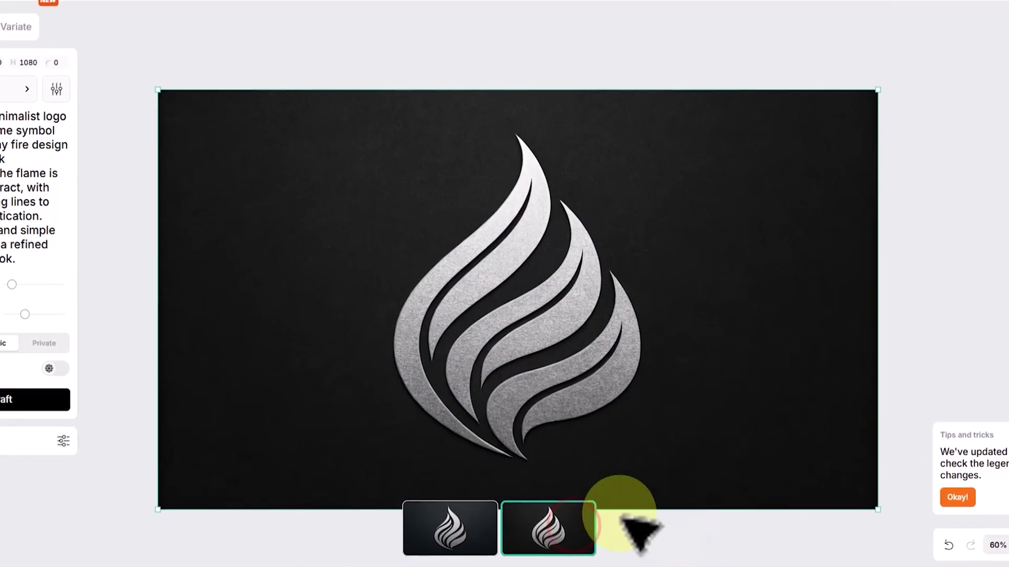
{"action": "left_click", "coordinate": [429, 534]}
{"action": "left_click", "coordinate": [556, 539]}
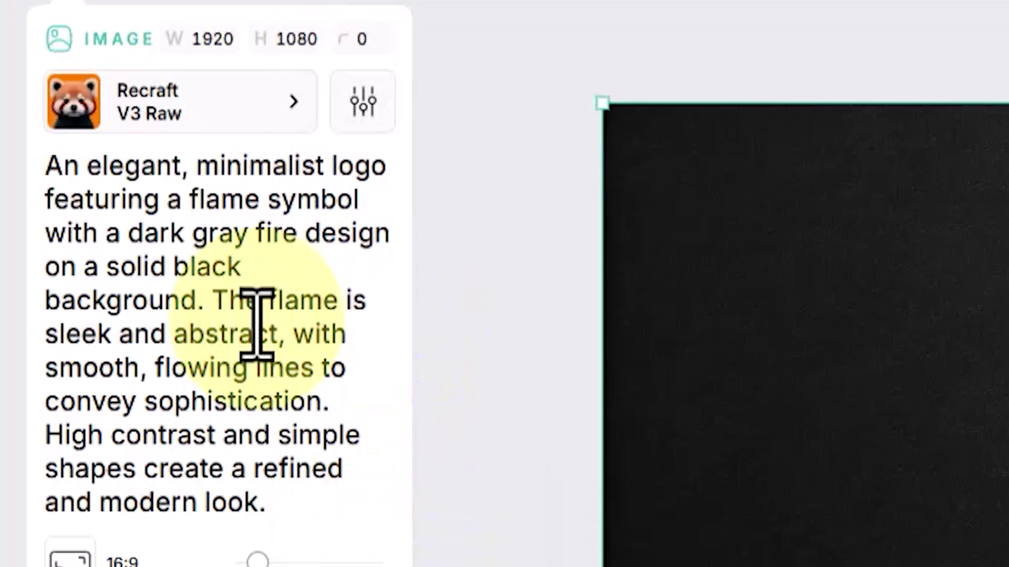
Replace the flame logo prompt with the cyberpunk sports car prompt and generate images.
{"action": "key", "text": "ctrl+a"}
{"action": "key", "text": "BackSpace"}
{"action": "type", "text": "Sport car, racing, cyberpunk style, futuristic design, neon lights, vibrant colors, high-tech aesthetics, dynamic motion"}
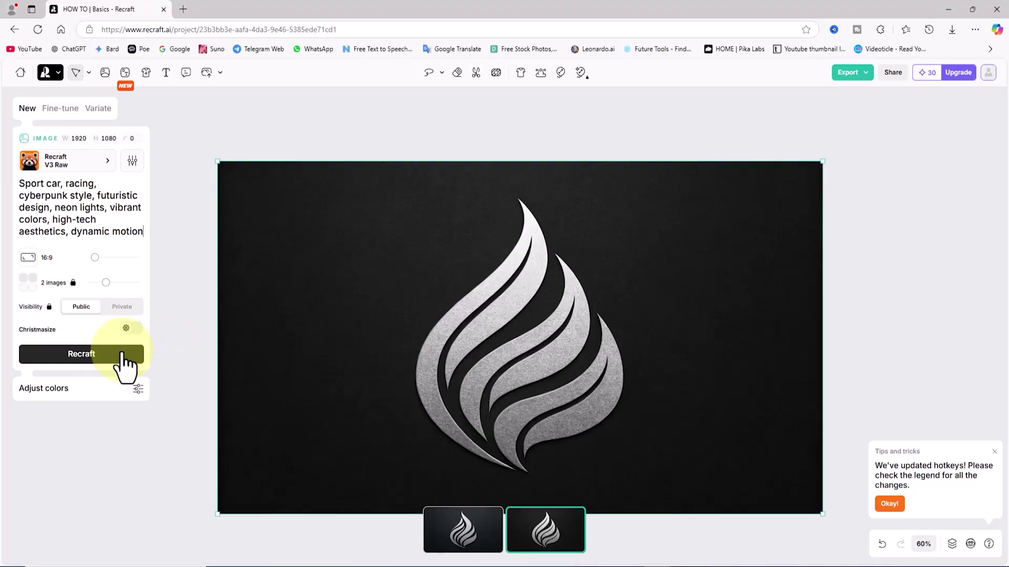
{"action": "left_click", "coordinate": [191, 402]}
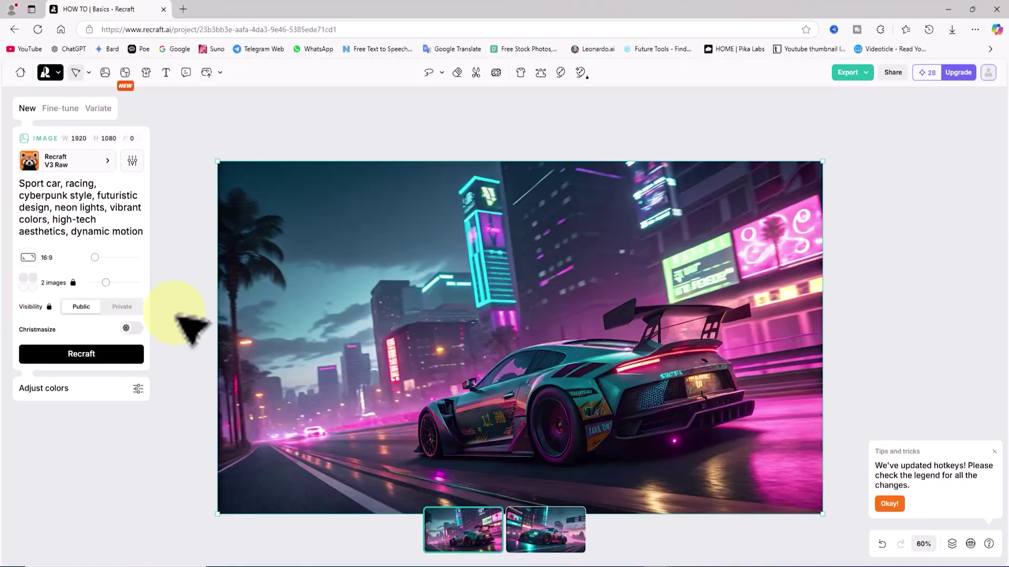
Compare the two neon car renders, keep the first, and open the image gallery.
{"action": "left_click", "coordinate": [565, 549]}
{"action": "left_click", "coordinate": [452, 541]}
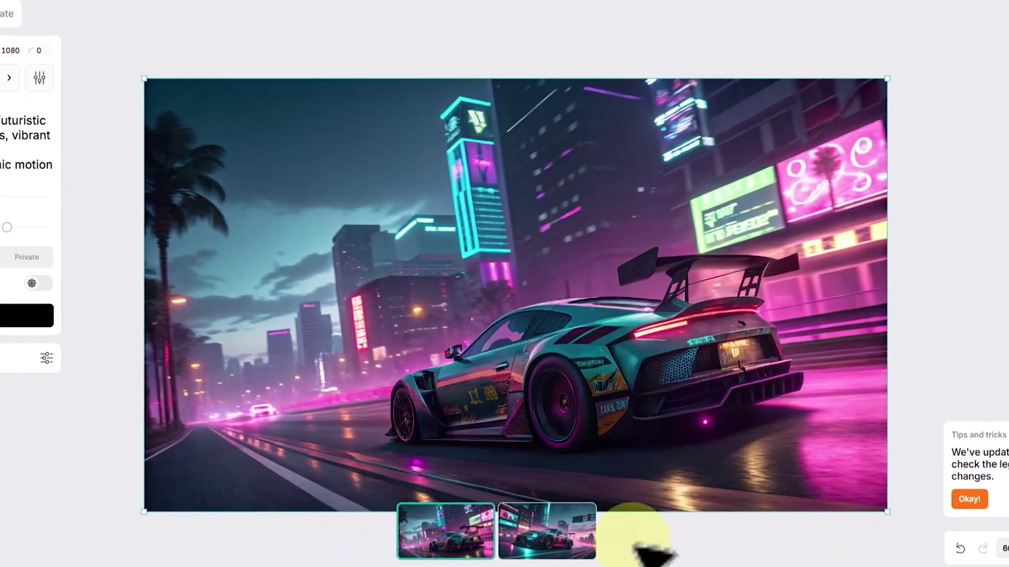
{"action": "left_click", "coordinate": [542, 547]}
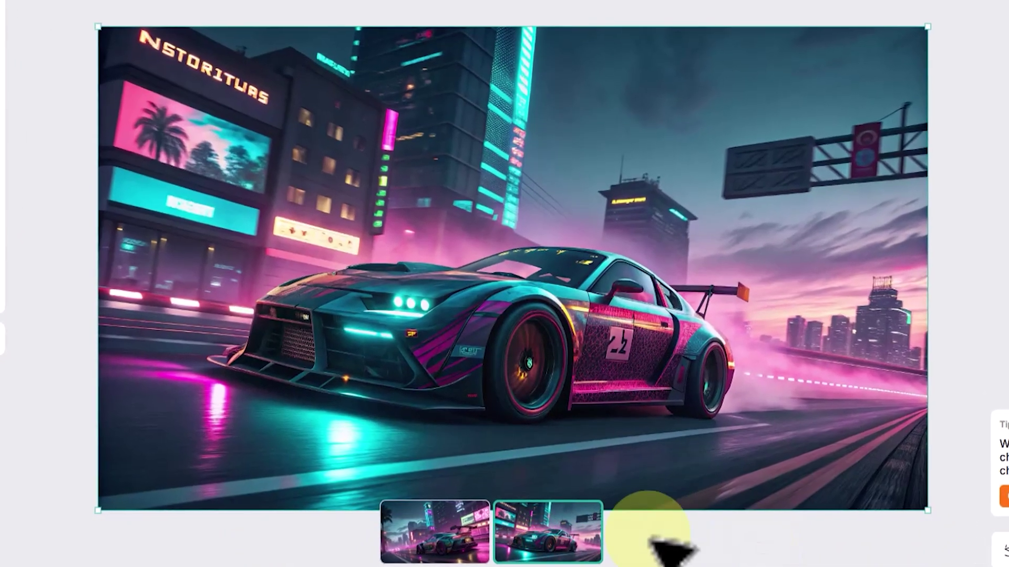
{"action": "left_click", "coordinate": [407, 543]}
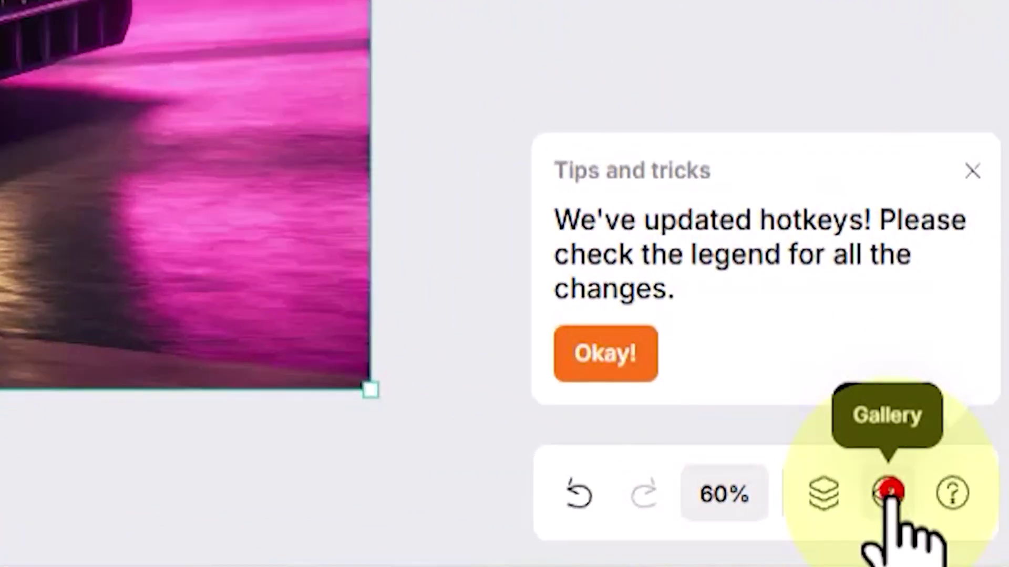
{"action": "left_click", "coordinate": [889, 494]}
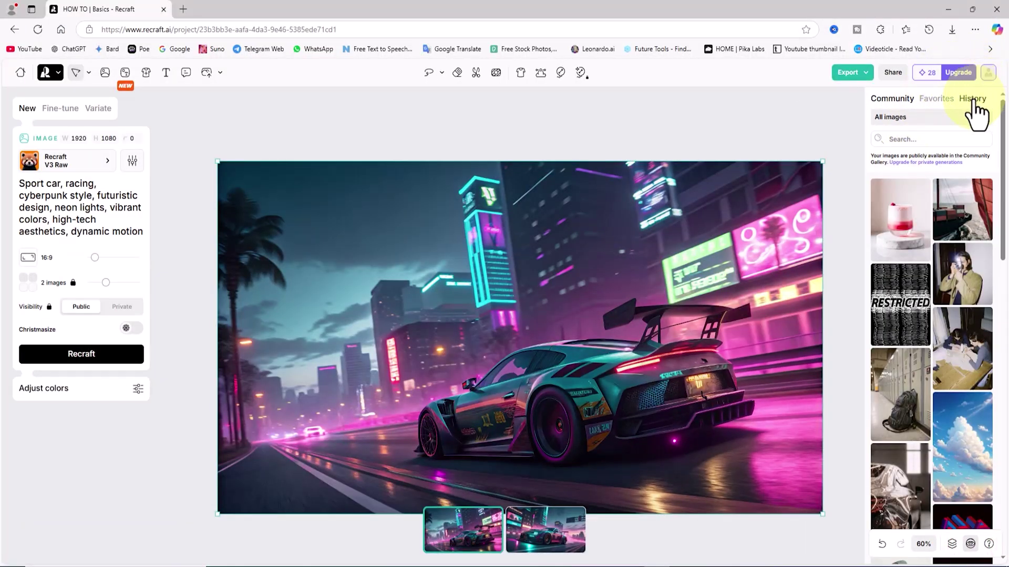
Show the History tab and scroll through the generated cars, logos and headphones.
{"action": "left_click", "coordinate": [973, 100]}
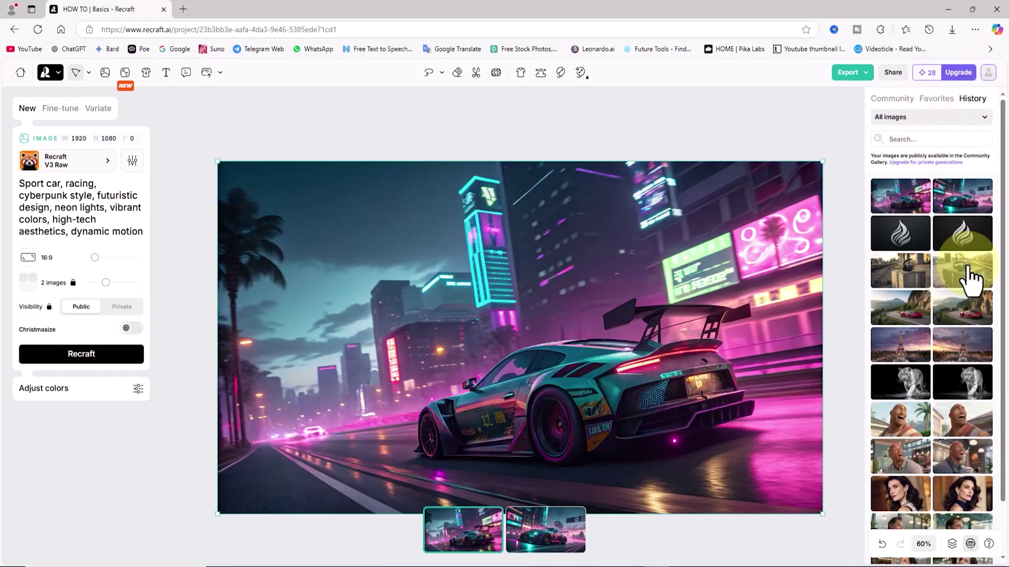
{"action": "scroll", "coordinate": [969, 278], "scroll_direction": "down", "scroll_amount": 2}
{"action": "scroll", "coordinate": [966, 399], "scroll_direction": "up", "scroll_amount": 1}
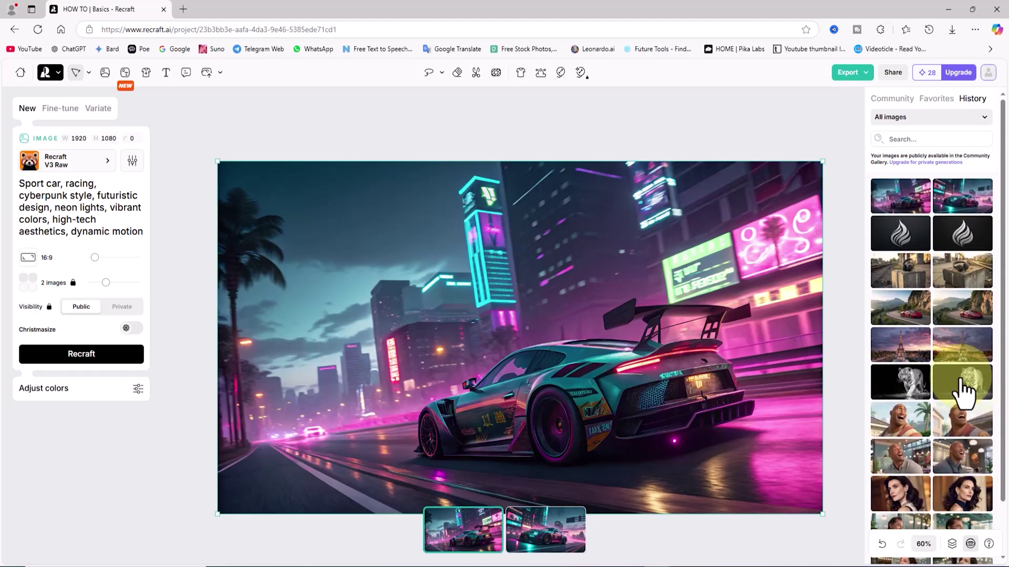
{"action": "scroll", "coordinate": [963, 368], "scroll_direction": "down", "scroll_amount": 4}
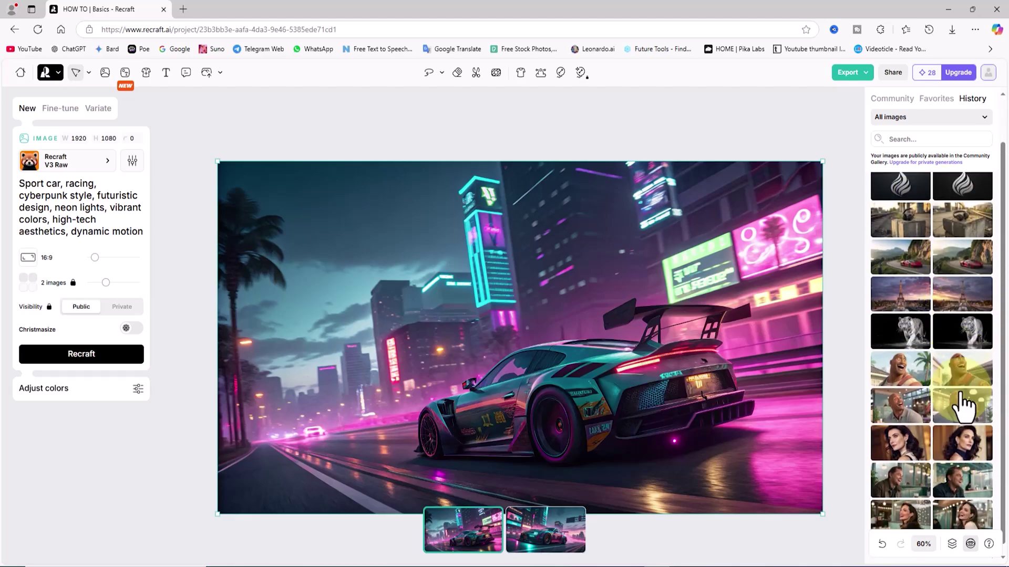
{"action": "scroll", "coordinate": [969, 315], "scroll_direction": "up", "scroll_amount": 4}
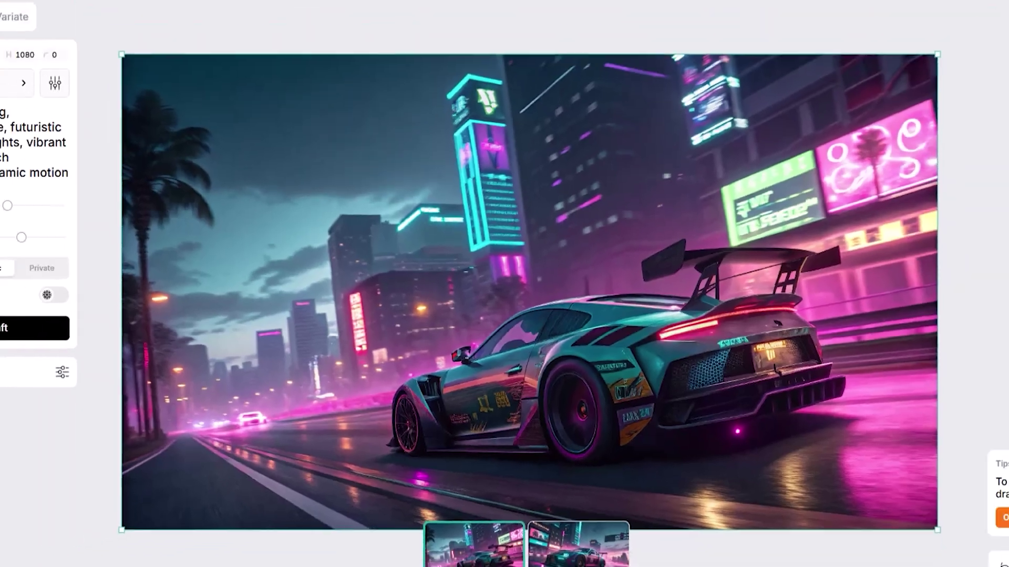
Return to My projects and close the invite-friends earn-credits popup.
{"action": "left_click", "coordinate": [20, 71]}
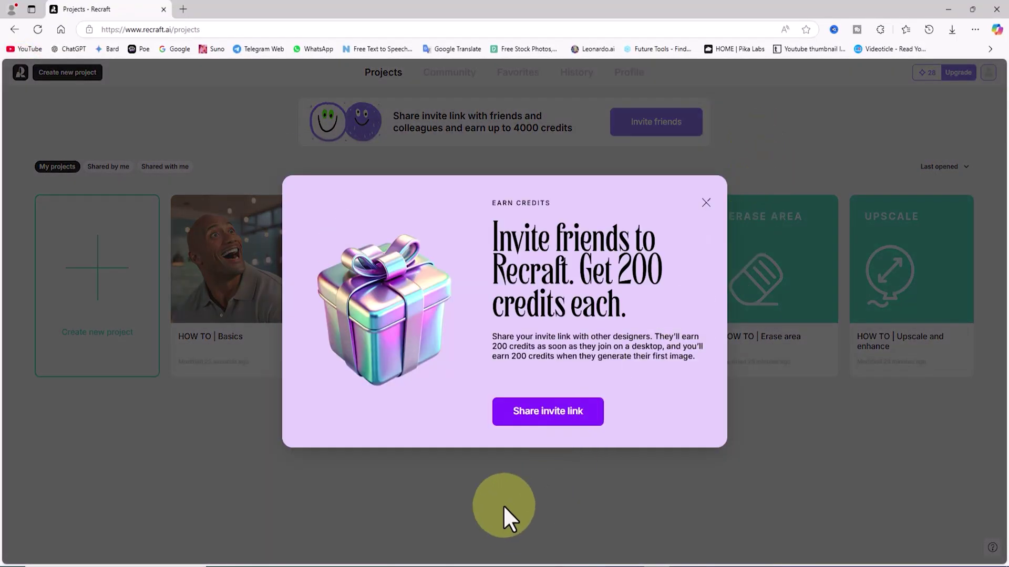
{"action": "left_click", "coordinate": [706, 201]}
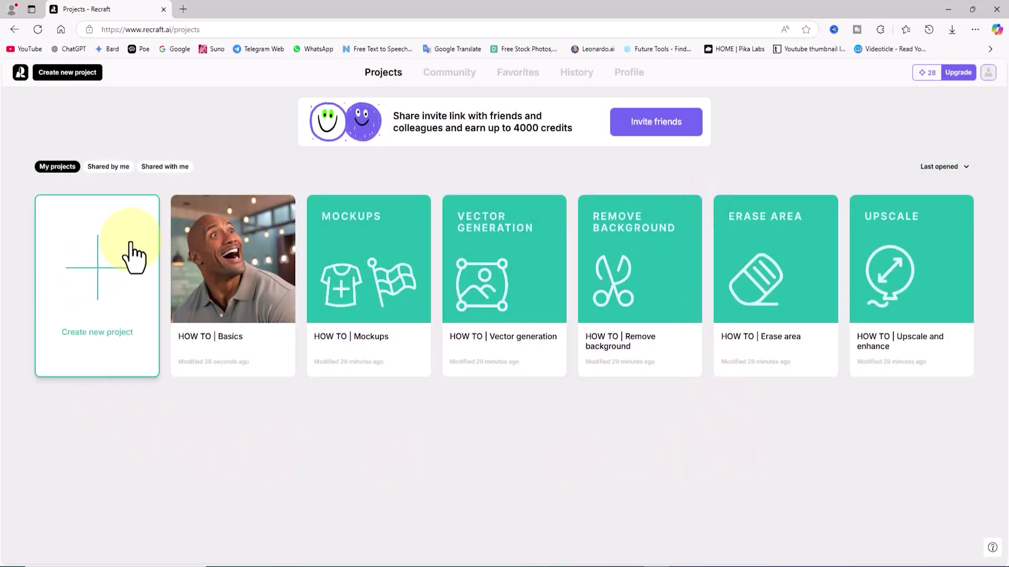